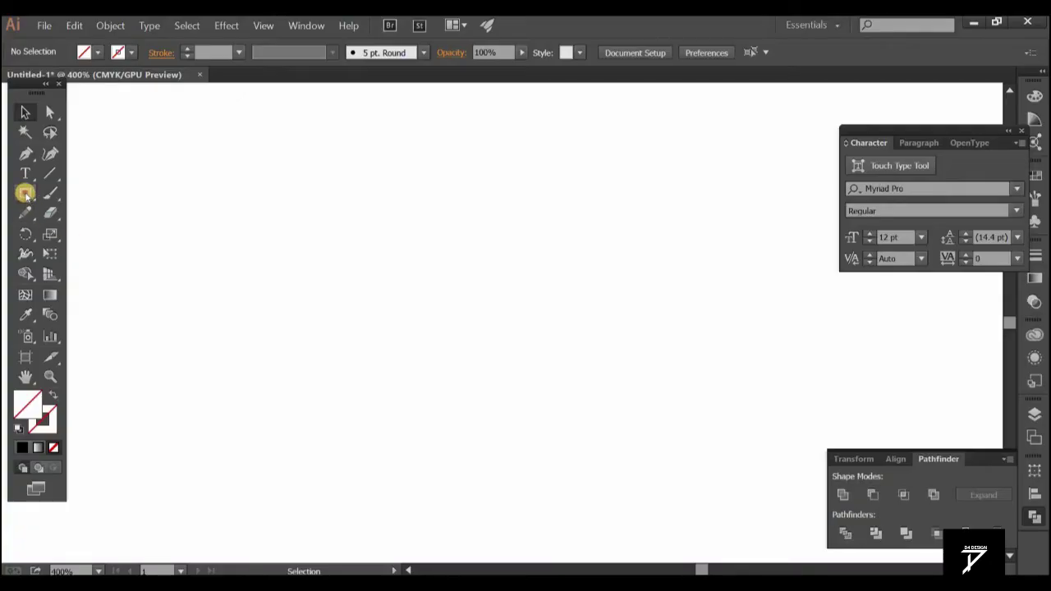
# Draw a tall, narrow rectangle about 30 px wide on the blank artboard
pyautogui.click(25, 193)
pyautogui.moveTo(320, 181); pyautogui.dragTo(348, 365)
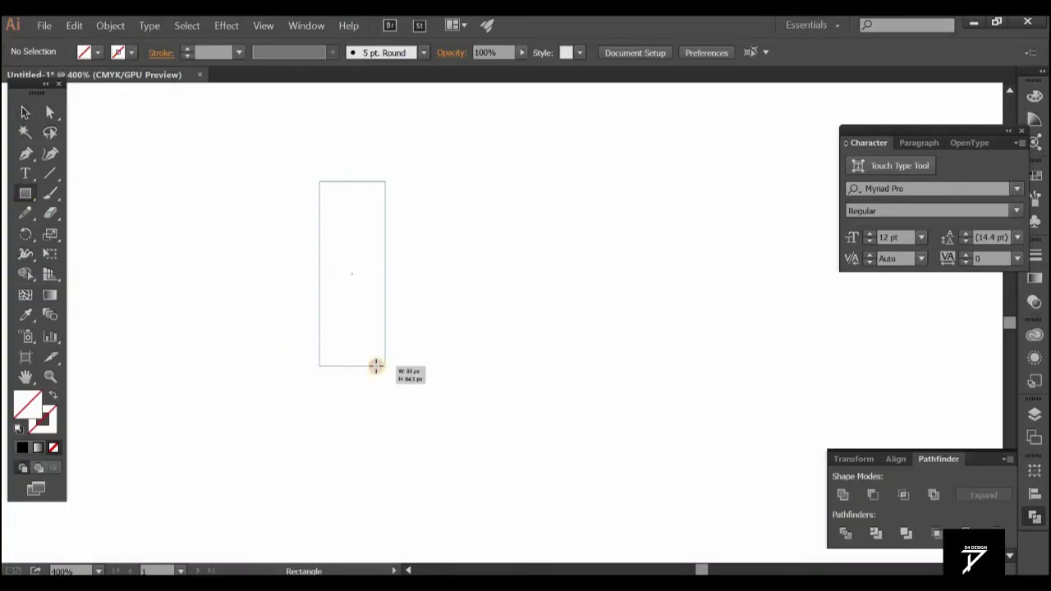
# Finish the thin upright rectangle and fill it solid black
pyautogui.moveTo(347, 365); pyautogui.dragTo(348, 365)
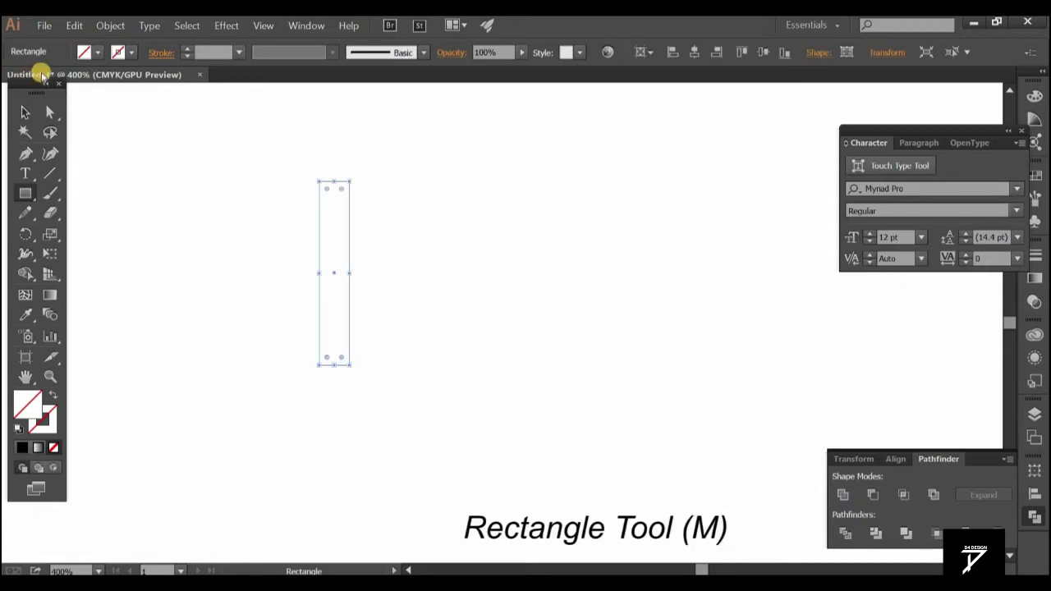
pyautogui.click(375, 205)
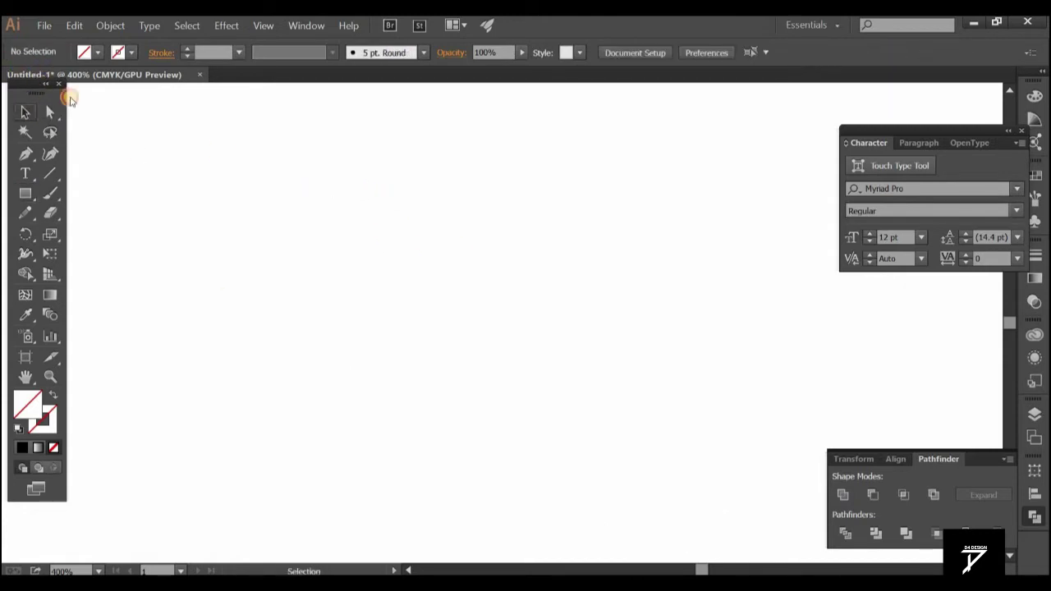
pyautogui.click(97, 53)
pyautogui.moveTo(394, 418); pyautogui.dragTo(195, 122)
pyautogui.click(97, 53)
pyautogui.click(63, 87)
pyautogui.click(405, 241)
# Rotate the black rectangle about -17.56° into a slanted bar
pyautogui.press('a')
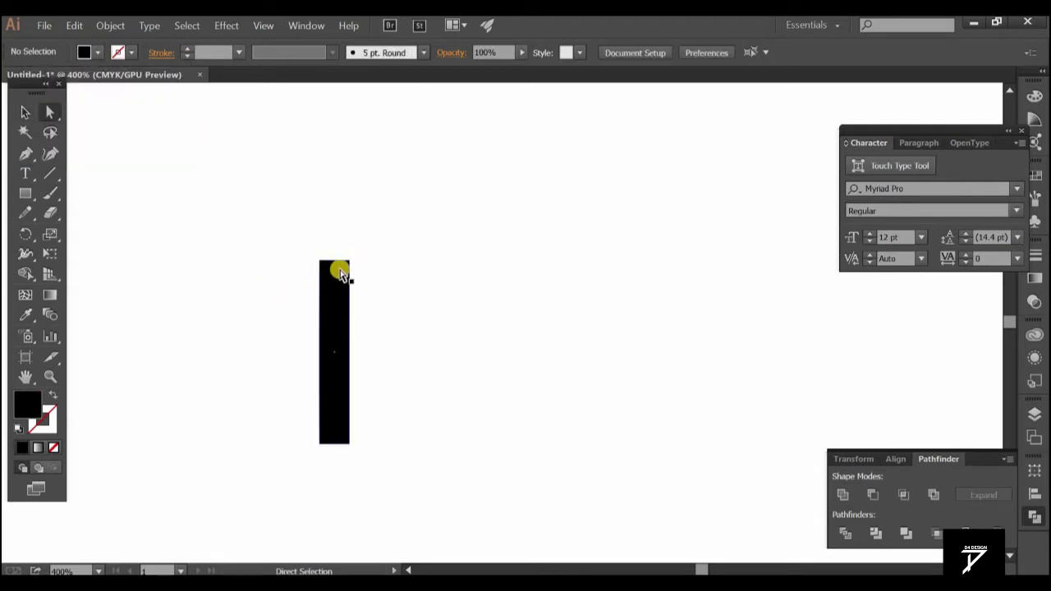
pyautogui.click(349, 262)
pyautogui.click(118, 186)
pyautogui.click(339, 421)
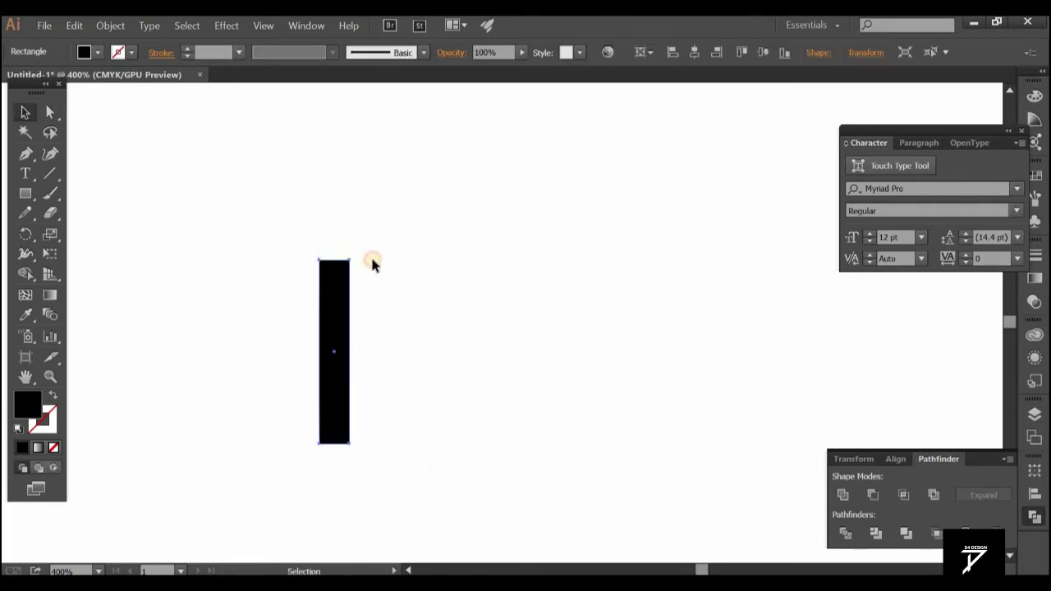
pyautogui.moveTo(352, 261); pyautogui.dragTo(380, 261)
# Level the slanted bar's top and bottom edges flat by moving its corner anchors
pyautogui.click(443, 270)
pyautogui.click(50, 112)
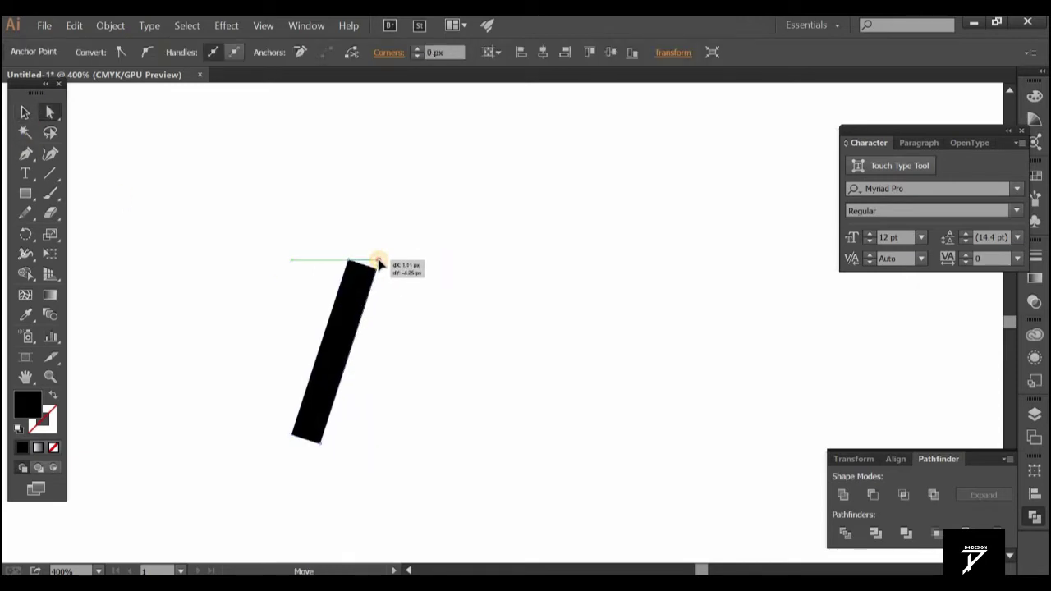
pyautogui.moveTo(379, 263); pyautogui.dragTo(378, 262)
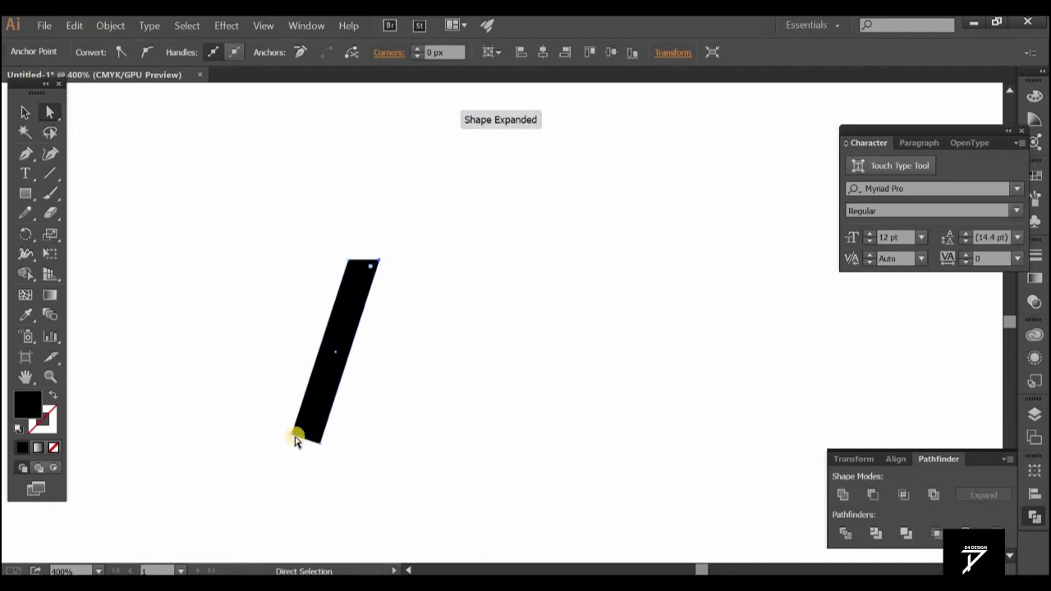
pyautogui.moveTo(296, 441); pyautogui.dragTo(287, 444)
pyautogui.click(351, 438)
# Reflect a copy of the stroke and move it right, forming a Λ
pyautogui.click(22, 107)
pyautogui.click(336, 315)
pyautogui.rightClick(336, 317)
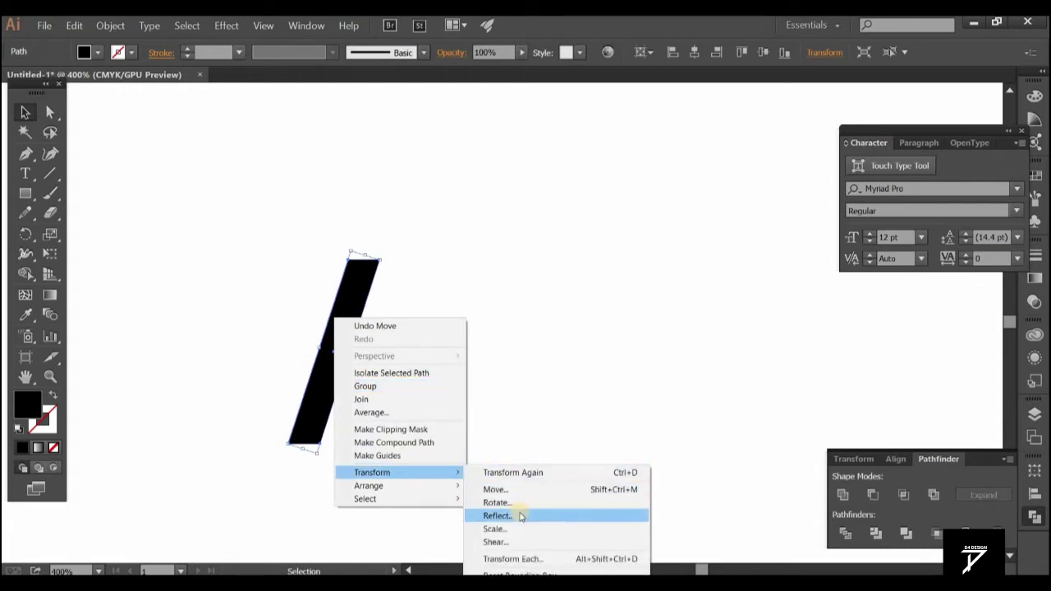
pyautogui.click(521, 515)
pyautogui.click(845, 387)
pyautogui.moveTo(333, 388); pyautogui.dragTo(400, 388)
pyautogui.click(492, 383)
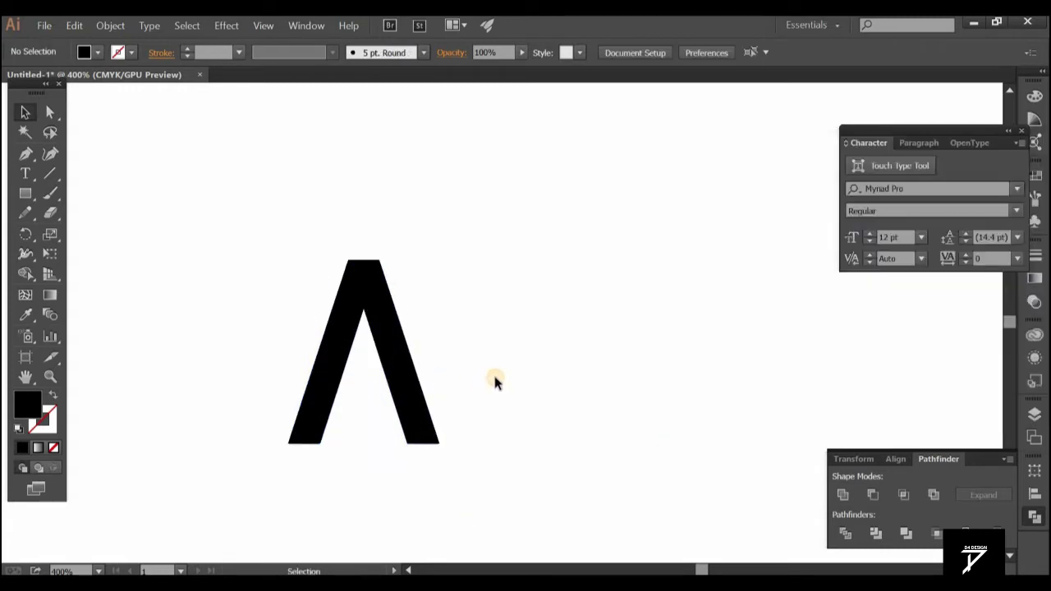
# Alt-drag a copy of the Λ beside the original to form an M, then zoom out
pyautogui.scroll(2, 493, 380)
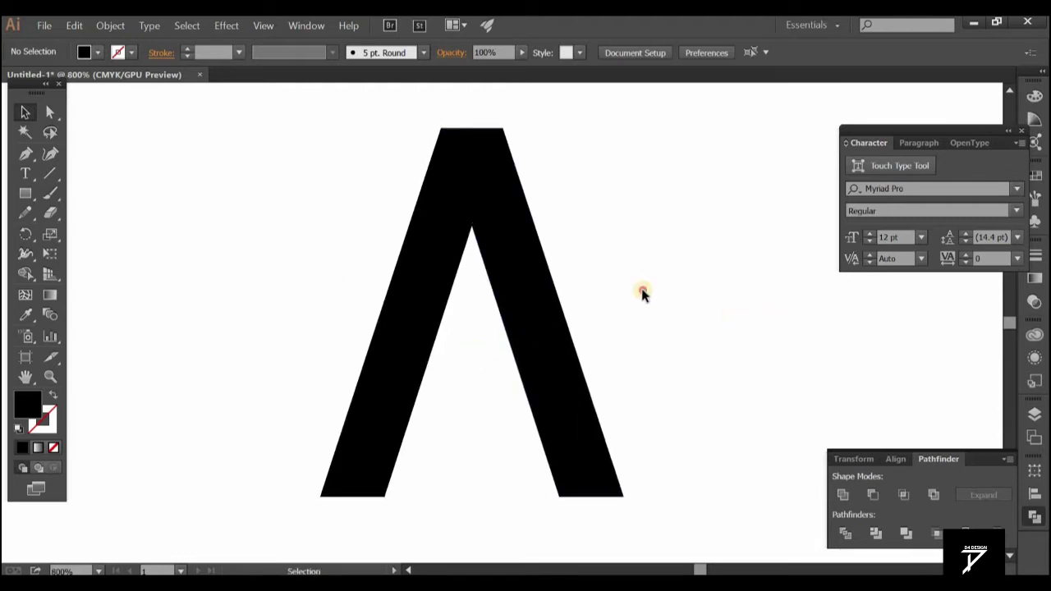
pyautogui.click(447, 246)
pyautogui.moveTo(447, 246)
pyautogui.mouseDown()
pyautogui.moveTo(603, 270)
pyautogui.moveTo(331, 291)
pyautogui.moveTo(561, 313)
pyautogui.mouseUp()
pyautogui.click(645, 140)
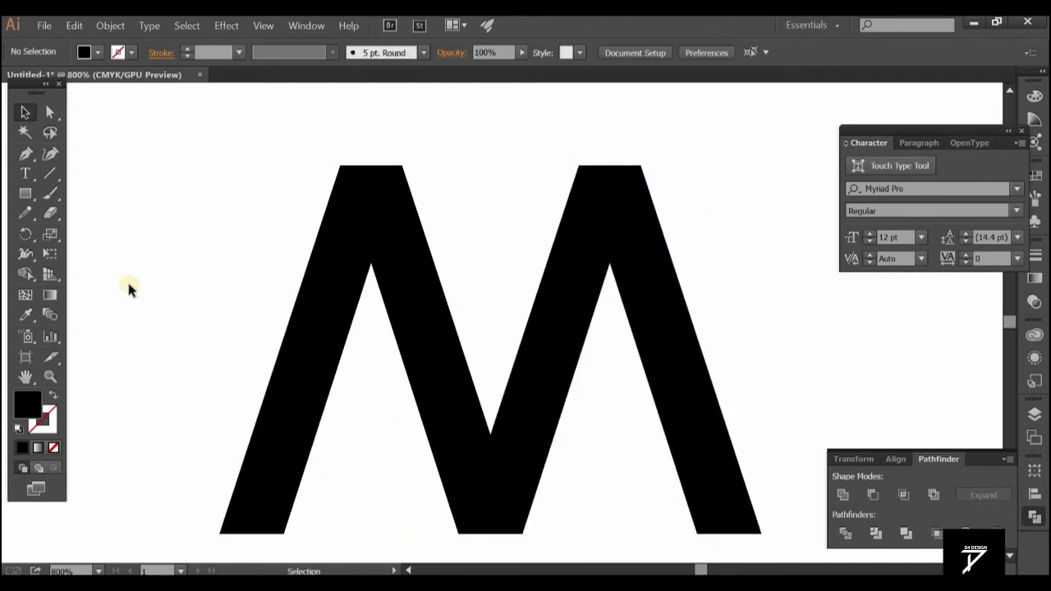
pyautogui.hotkey('ctrl', '-')
pyautogui.hotkey('ctrl', '-')
pyautogui.hotkey('ctrl', '-')
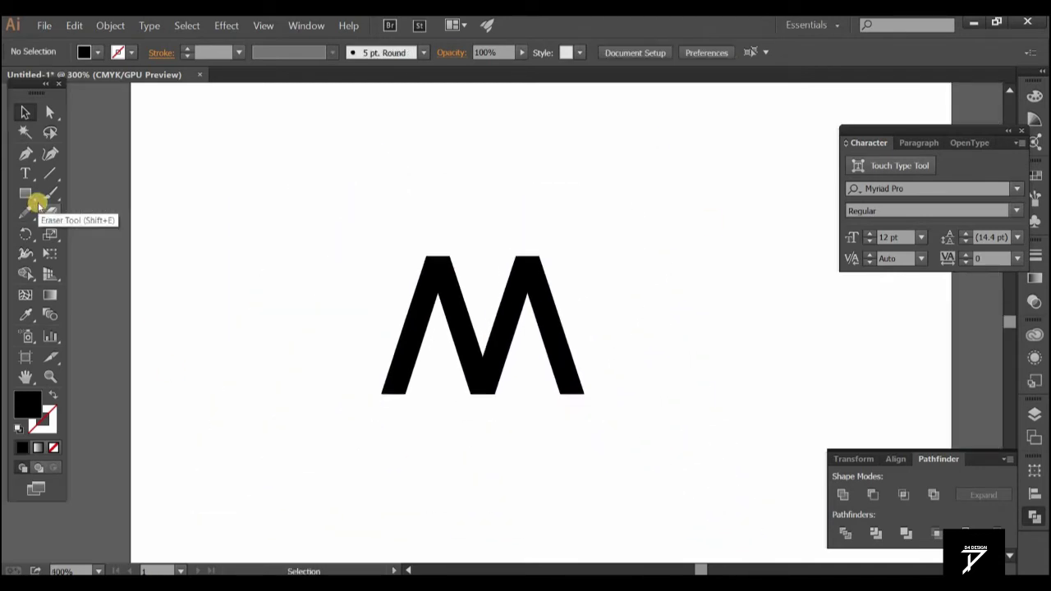
# Draw a large circle over the M's lower half and add a white-filled inner circle
pyautogui.moveTo(458, 469); pyautogui.dragTo(364, 468)
pyautogui.moveTo(26, 193); pyautogui.dragTo(74, 230)
pyautogui.moveTo(395, 400)
pyautogui.mouseDown()
pyautogui.moveTo(457, 513)
pyautogui.moveTo(402, 472)
pyautogui.moveTo(470, 496)
pyautogui.mouseUp()
pyautogui.click(25, 112)
pyautogui.click(97, 52)
pyautogui.click(32, 80)
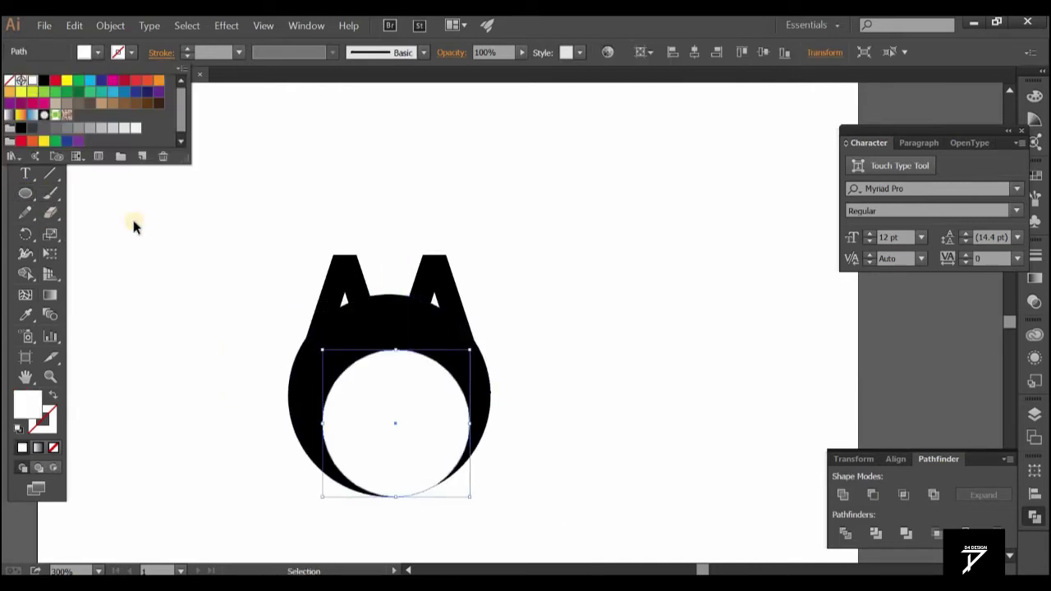
pyautogui.click(324, 349)
pyautogui.moveTo(323, 350); pyautogui.dragTo(281, 309)
# Centre both circles horizontally and vertically with Align, then shrink the white circle slightly
pyautogui.keyDown('shift'); pyautogui.click(399, 307); pyautogui.keyUp('shift')
pyautogui.click(894, 459)
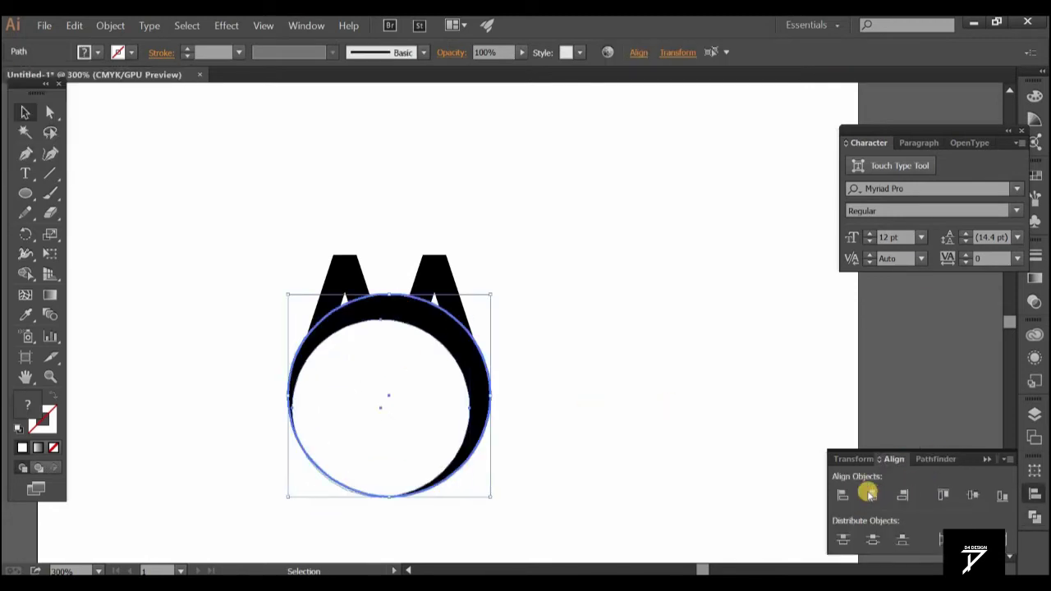
pyautogui.click(872, 494)
pyautogui.click(973, 495)
pyautogui.click(809, 357)
pyautogui.click(375, 357)
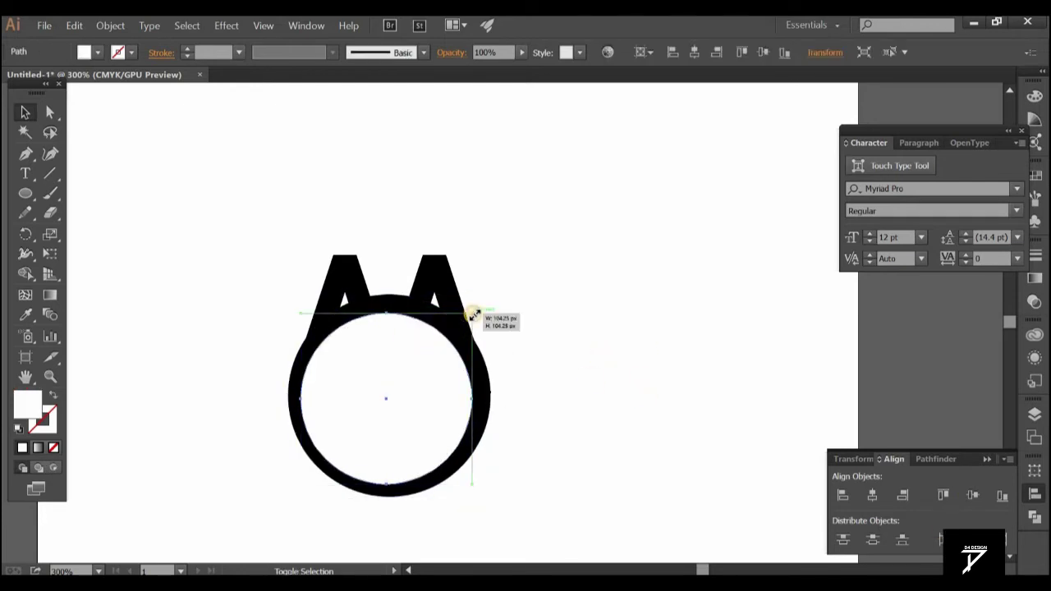
pyautogui.moveTo(473, 313); pyautogui.dragTo(465, 312)
# Re-centre the white inner circle within the black circle using Align
pyautogui.keyDown('shift'); pyautogui.click(484, 345); pyautogui.keyUp('shift')
pyautogui.click(944, 496)
pyautogui.click(418, 397)
pyautogui.click(475, 310)
pyautogui.keyDown('shift'); pyautogui.click(479, 366); pyautogui.keyUp('shift')
pyautogui.click(879, 496)
pyautogui.click(575, 444)
# Align the circles vertically once more and reselect the white inner circle alone
pyautogui.click(429, 411)
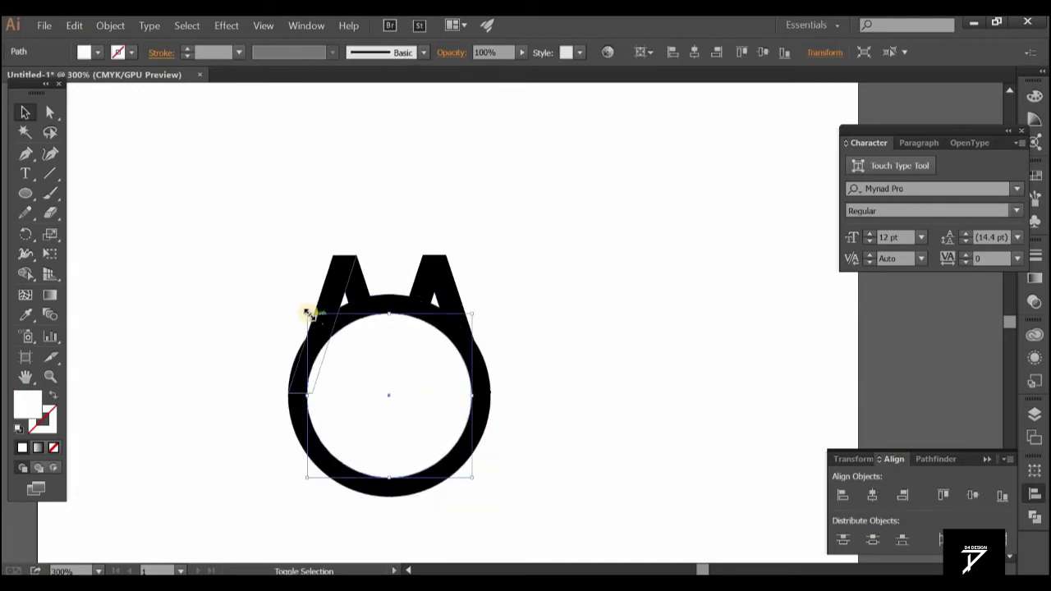
pyautogui.keyDown('shift'); pyautogui.click(427, 310); pyautogui.keyUp('shift')
pyautogui.click(973, 496)
pyautogui.click(485, 430)
pyautogui.keyDown('shift'); pyautogui.click(463, 413); pyautogui.keyUp('shift')
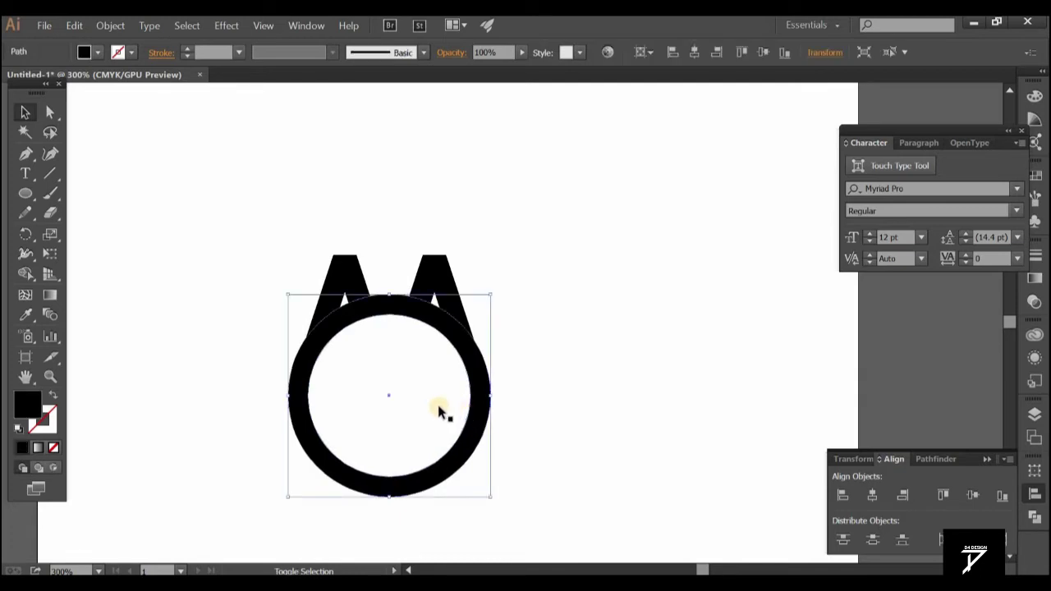
pyautogui.keyDown('shift'); pyautogui.click(439, 410); pyautogui.keyUp('shift')
pyautogui.click(433, 367)
pyautogui.hotkey('ctrl', 'shift', 'F9')
# Shrink the white inner circle to thicken the ring and re-centre it in the black circle
pyautogui.moveTo(471, 324); pyautogui.dragTo(474, 321)
pyautogui.keyDown('shift'); pyautogui.click(488, 398); pyautogui.keyUp('shift')
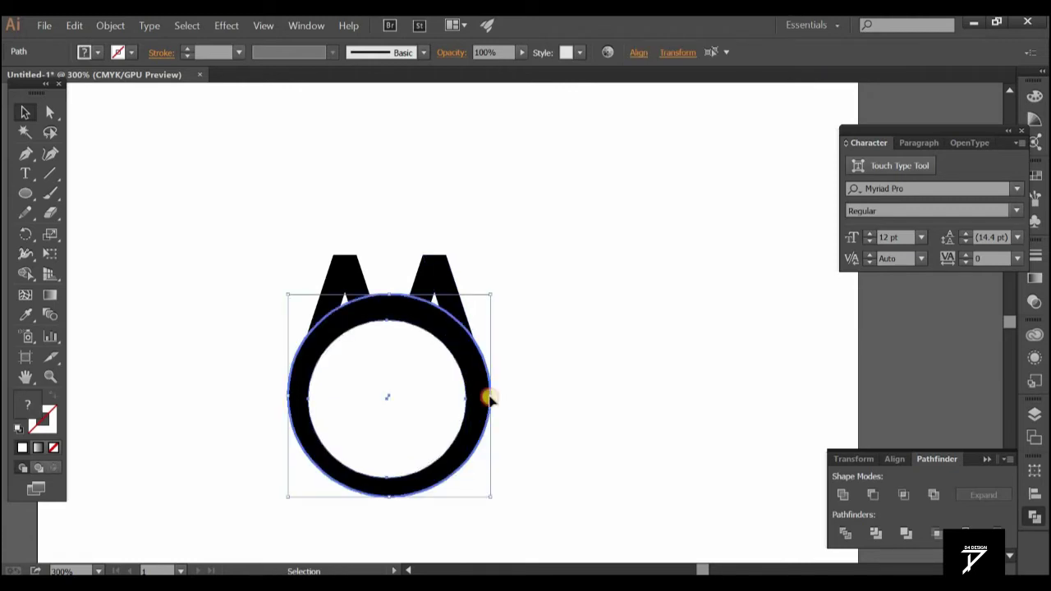
pyautogui.click(893, 459)
pyautogui.click(533, 415)
pyautogui.click(462, 413)
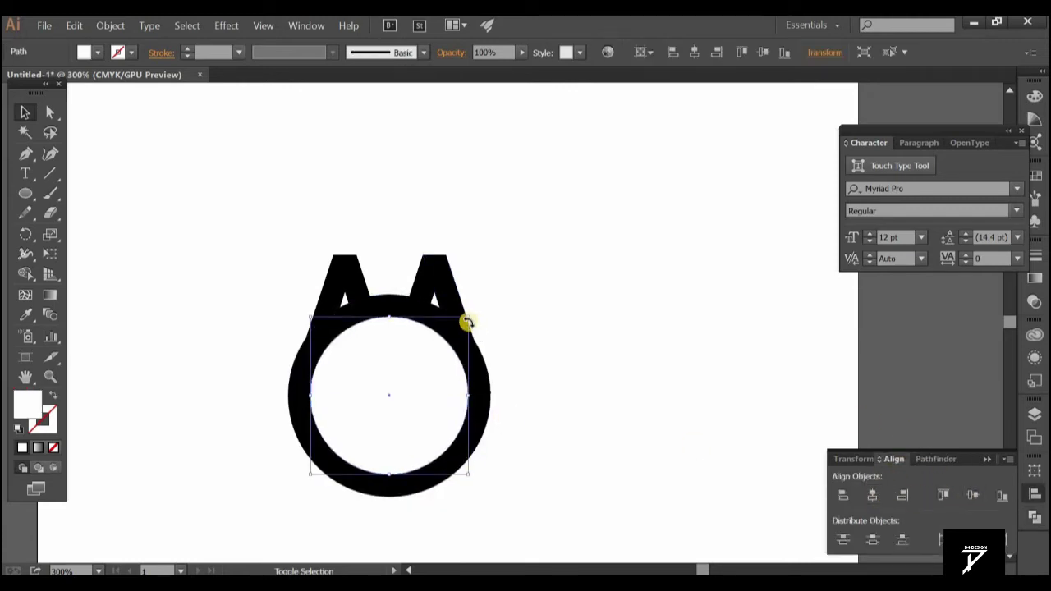
pyautogui.keyDown('shift'); pyautogui.click(478, 399); pyautogui.keyUp('shift')
pyautogui.click(872, 495)
pyautogui.click(972, 496)
pyautogui.click(525, 407)
# Subtract the inner circle from the black circle with Pathfinder Minus Front
pyautogui.click(485, 403)
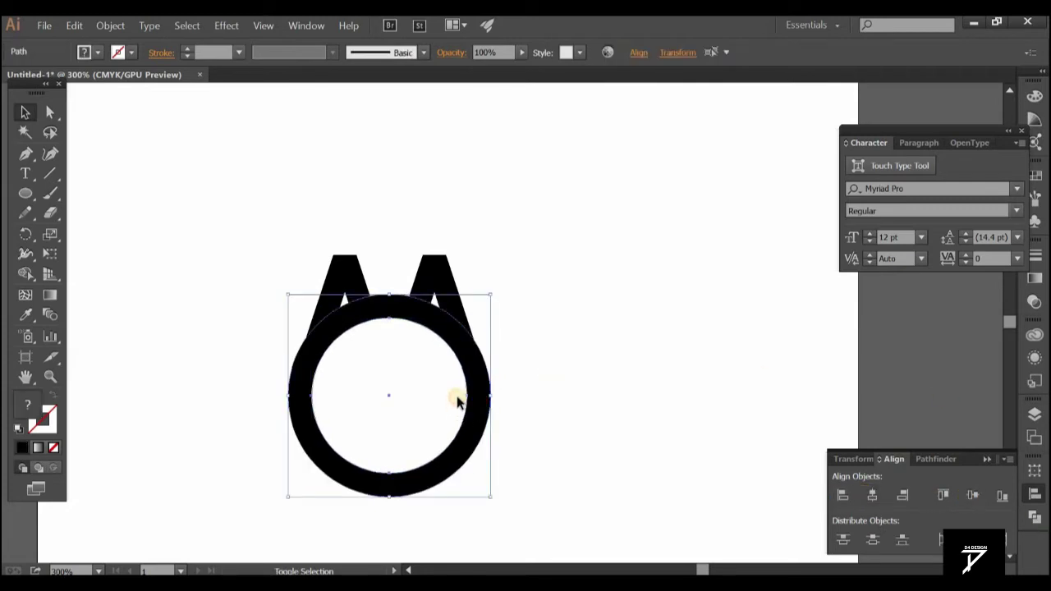
pyautogui.click(937, 459)
pyautogui.click(873, 493)
pyautogui.click(438, 404)
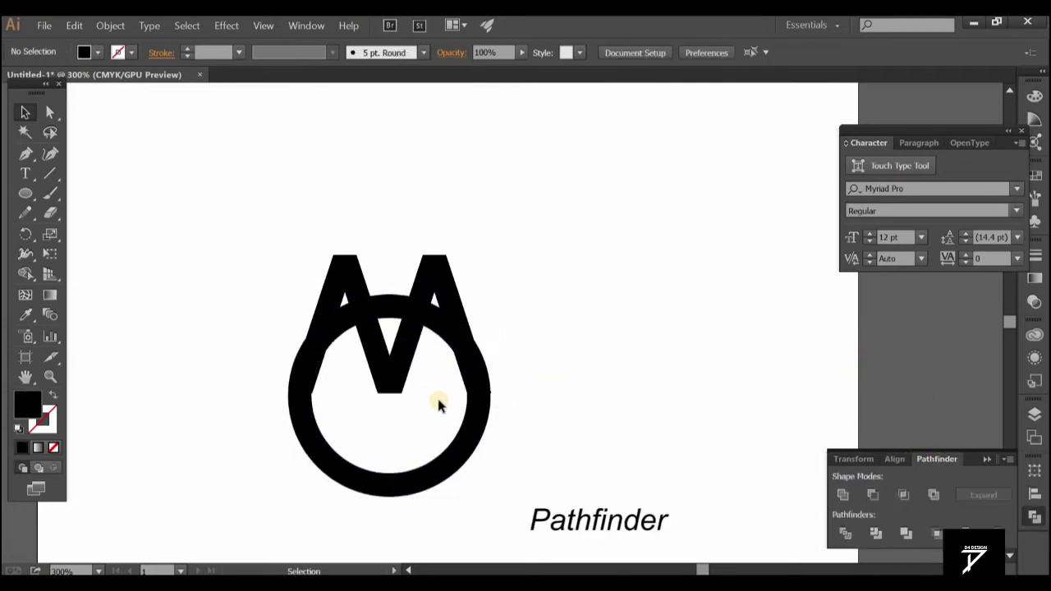
pyautogui.click(464, 428)
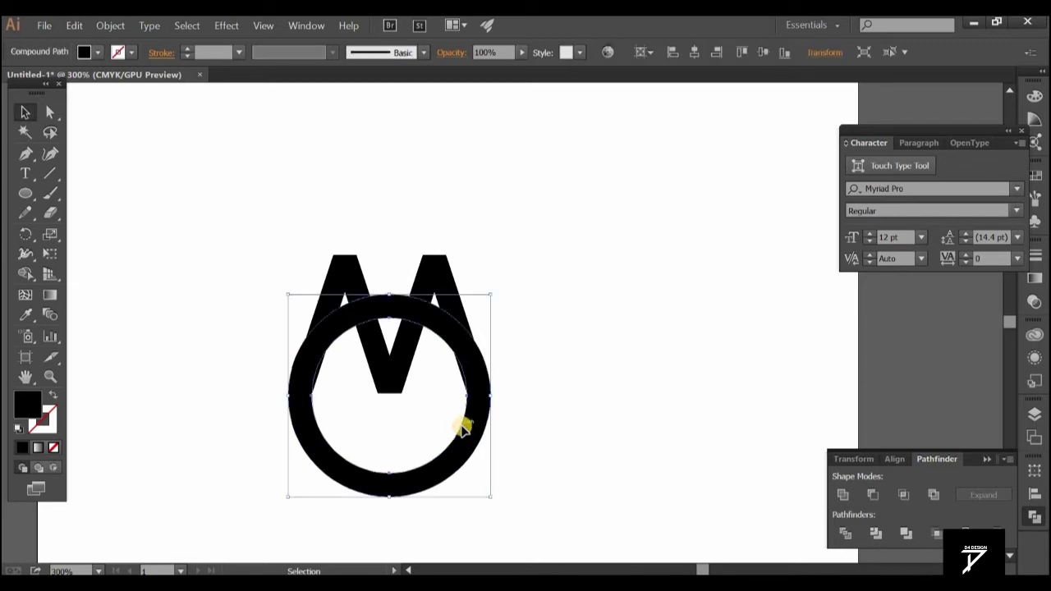
# Draw a horizontal line across the ring's middle and divide all shapes along it
pyautogui.click(50, 174)
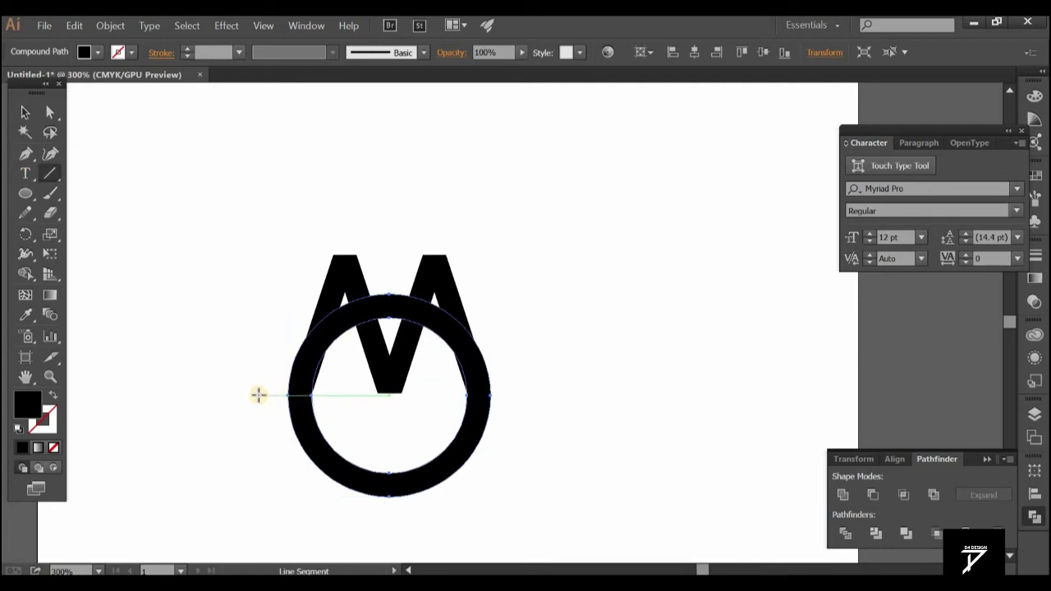
pyautogui.moveTo(259, 394); pyautogui.dragTo(581, 420)
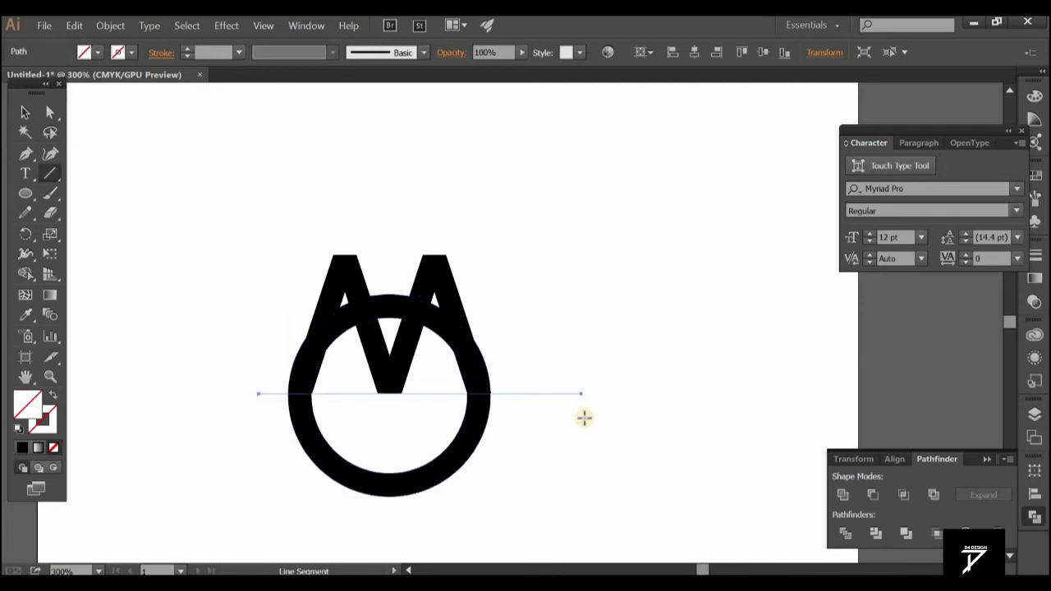
pyautogui.click(22, 113)
pyautogui.keyDown('shift'); pyautogui.click(446, 462); pyautogui.keyUp('shift')
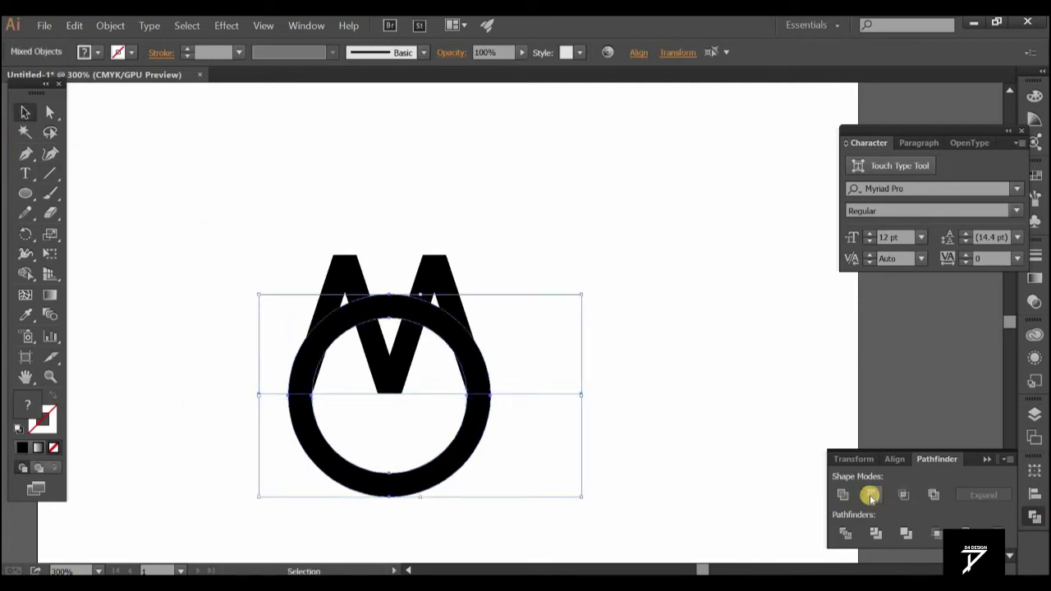
pyautogui.click(846, 533)
# Ungroup the divided pieces and delete the ring's lower half-circle
pyautogui.rightClick(382, 487)
pyautogui.click(426, 436)
pyautogui.click(429, 455)
pyautogui.press('Delete')
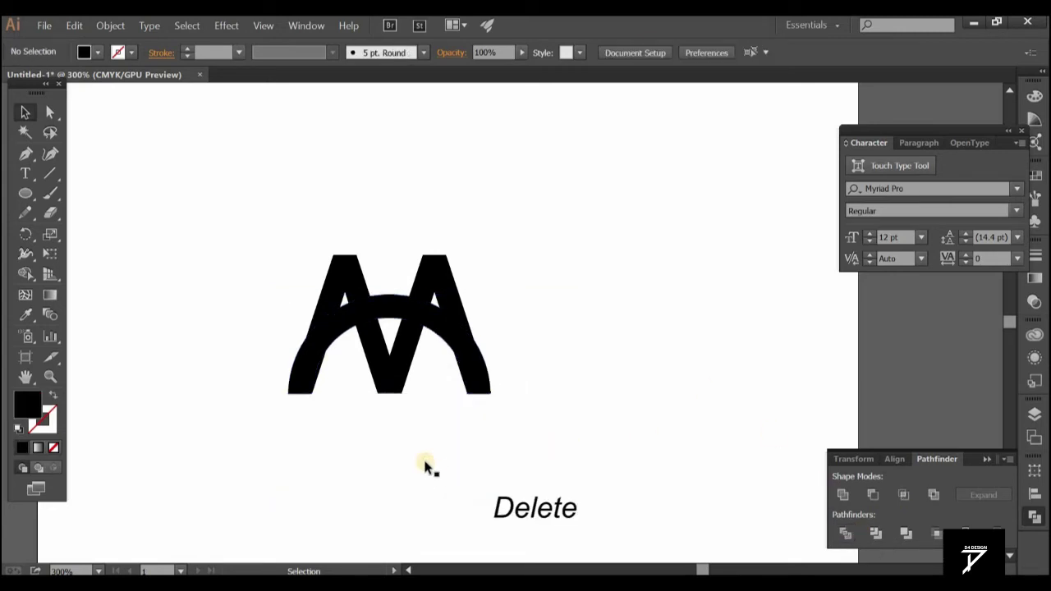
pyautogui.click(449, 441)
pyautogui.press('Delete')
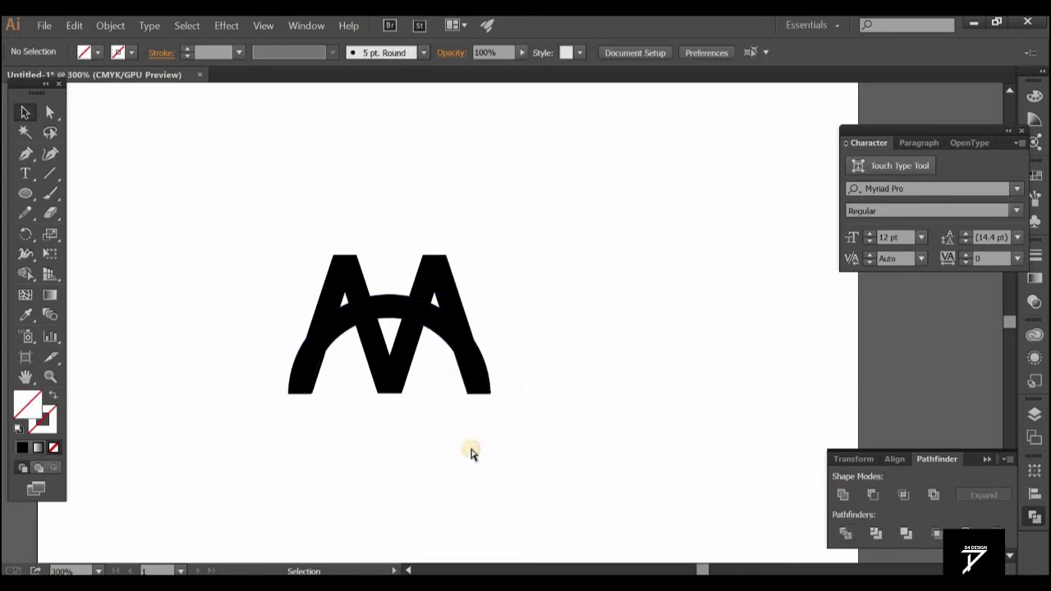
# Zoom in to about 600% on the monogram around the arc
pyautogui.hotkey('ctrl', '+')
pyautogui.hotkey('ctrl', '+')
pyautogui.moveTo(469, 452); pyautogui.dragTo(678, 382)
pyautogui.click(303, 361)
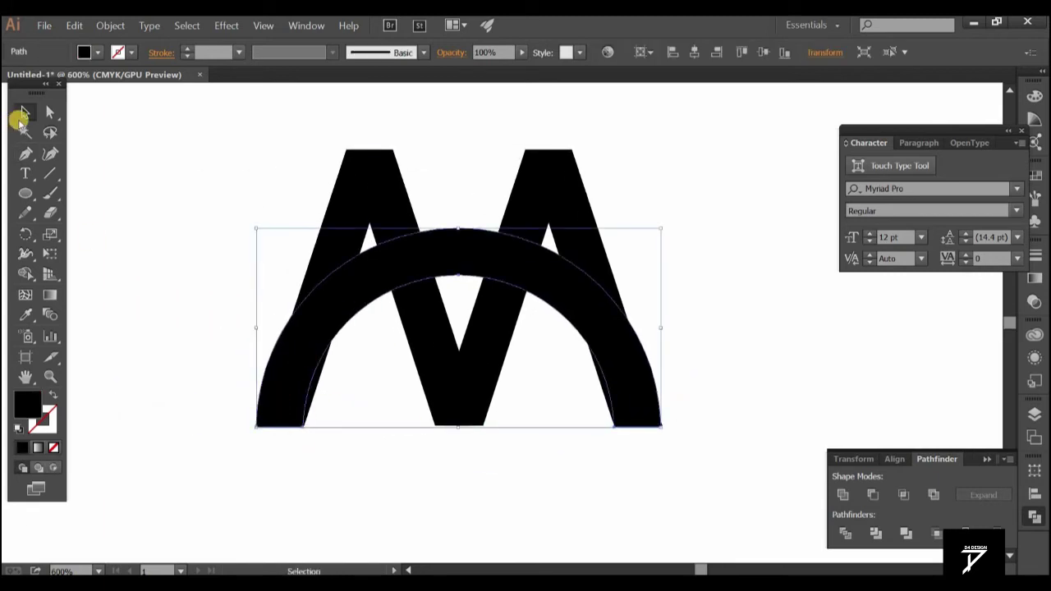
pyautogui.click(50, 112)
pyautogui.click(25, 112)
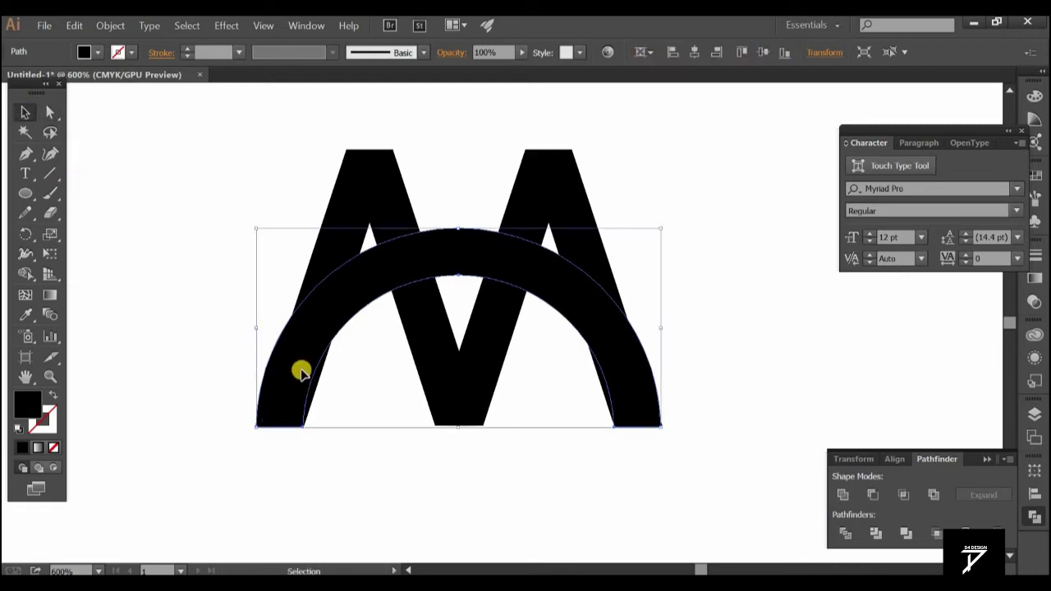
pyautogui.click(720, 370)
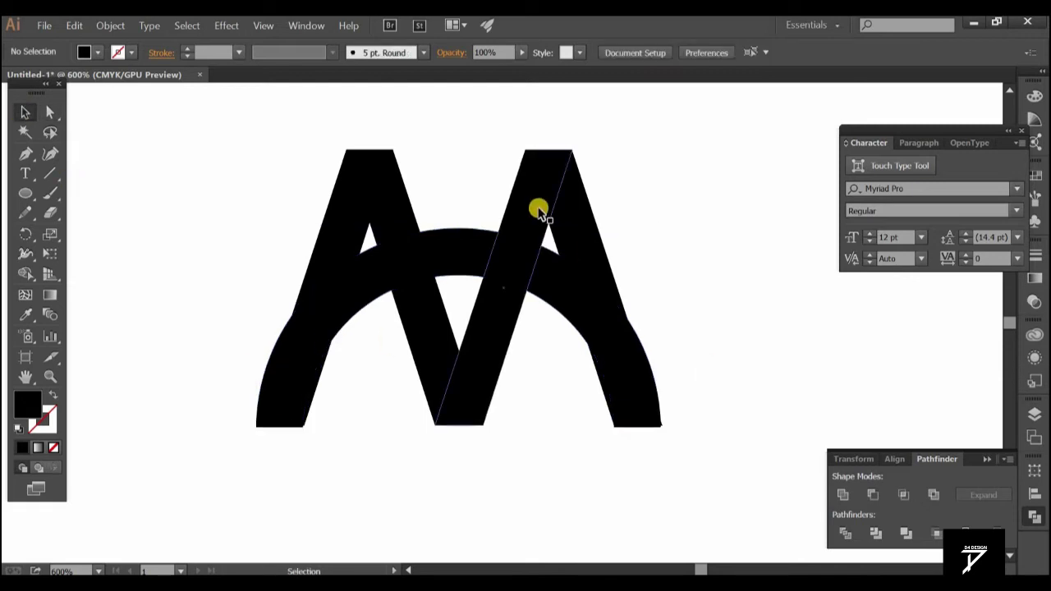
# Move the arc's bottom-left anchor and bend its handle along the M's left stroke
pyautogui.click(49, 112)
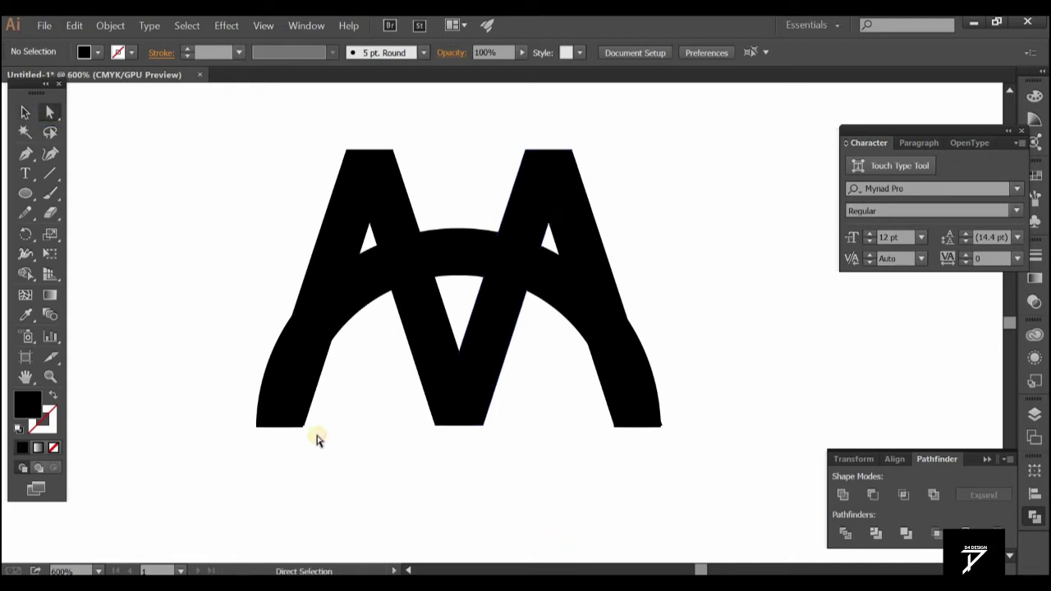
pyautogui.click(298, 422)
pyautogui.moveTo(279, 422); pyautogui.dragTo(305, 431)
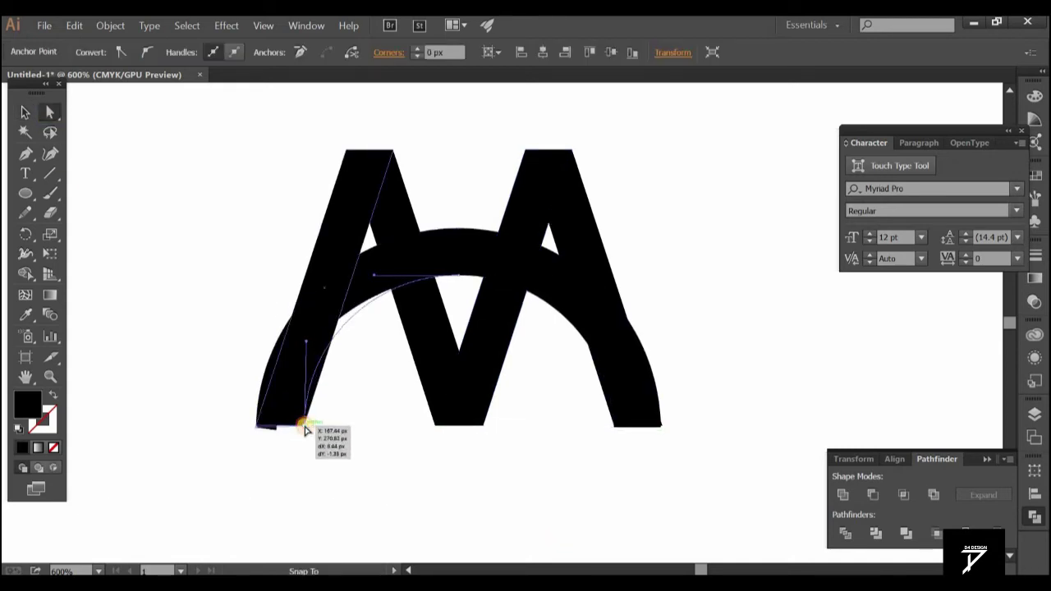
pyautogui.moveTo(305, 430)
pyautogui.mouseDown()
pyautogui.moveTo(307, 420)
pyautogui.moveTo(257, 425)
pyautogui.mouseUp()
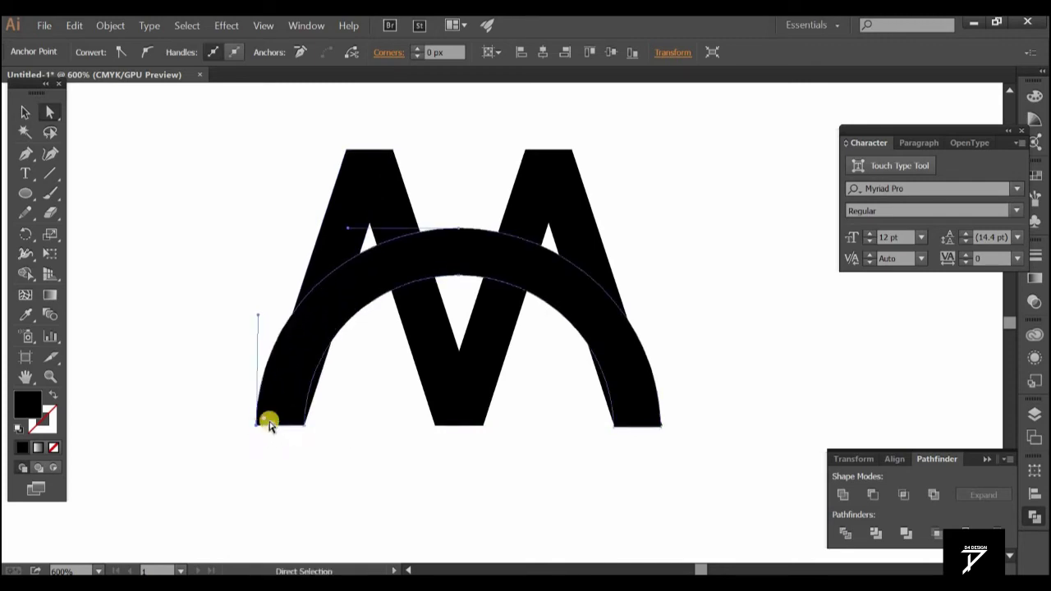
pyautogui.moveTo(257, 320)
pyautogui.mouseDown()
pyautogui.moveTo(277, 316)
pyautogui.moveTo(328, 345)
pyautogui.mouseUp()
pyautogui.click(353, 417)
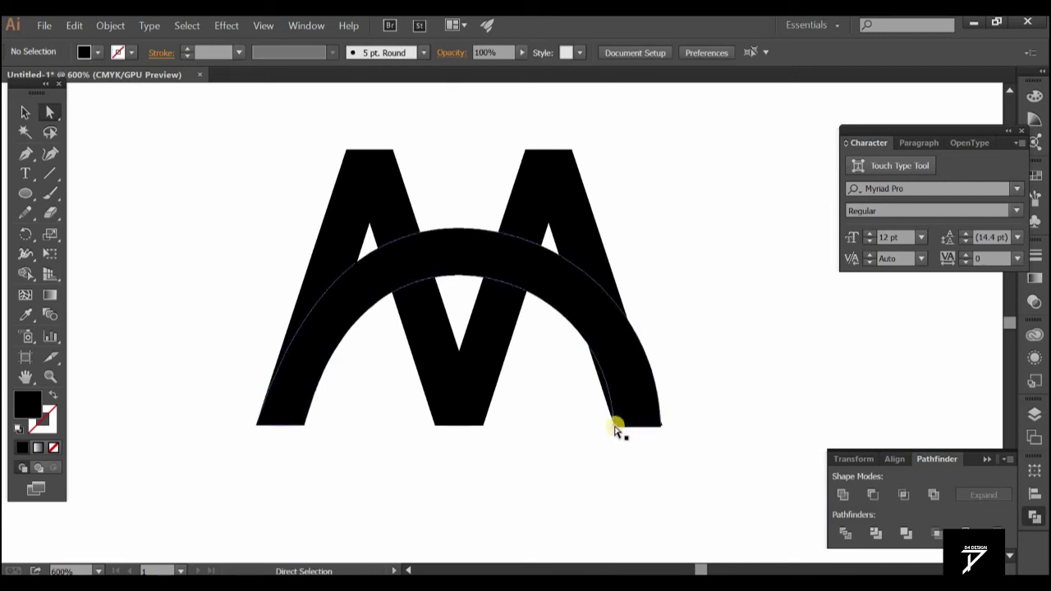
# Move the arc's bottom-right anchors and handles onto the M's right diagonal stroke
pyautogui.click(662, 424)
pyautogui.moveTo(662, 423); pyautogui.dragTo(614, 424)
pyautogui.moveTo(614, 342); pyautogui.dragTo(591, 345)
pyautogui.moveTo(659, 427)
pyautogui.mouseDown()
pyautogui.moveTo(627, 435)
pyautogui.moveTo(661, 425)
pyautogui.mouseUp()
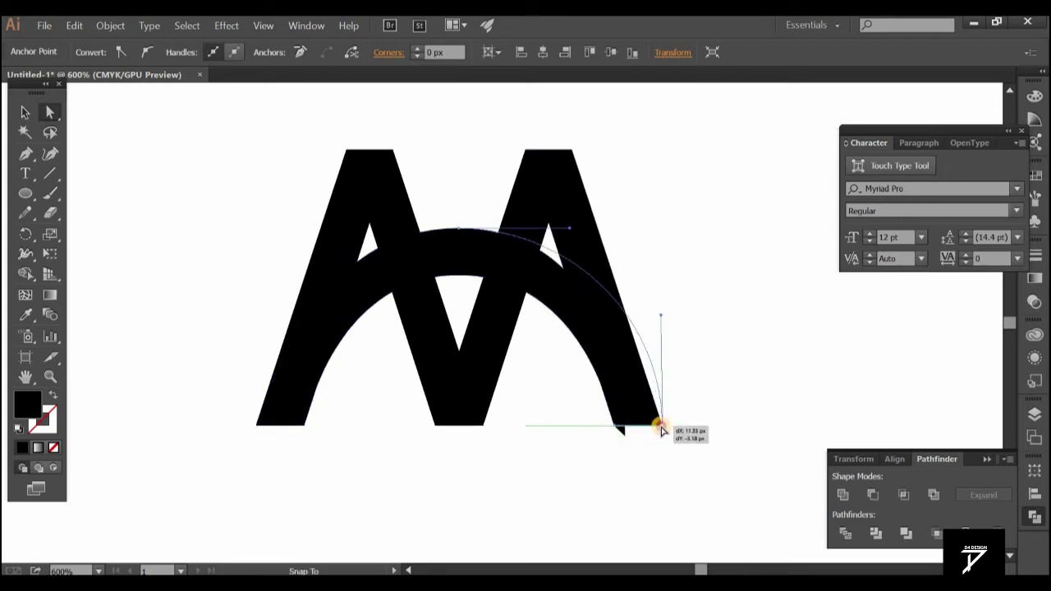
pyautogui.click(648, 317)
pyautogui.click(662, 426)
pyautogui.moveTo(659, 317); pyautogui.dragTo(635, 322)
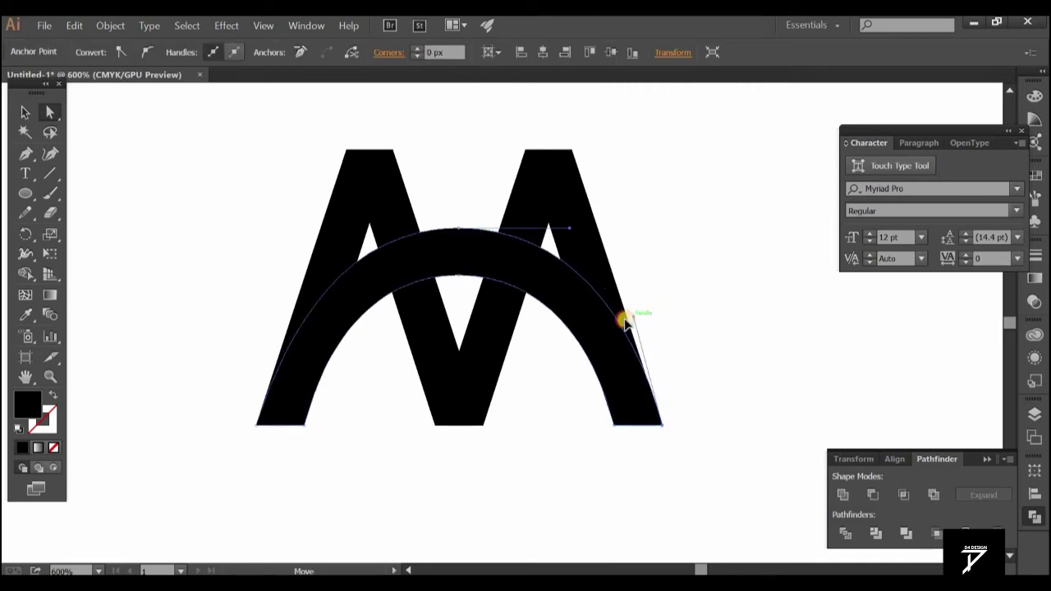
pyautogui.moveTo(632, 319); pyautogui.dragTo(630, 315)
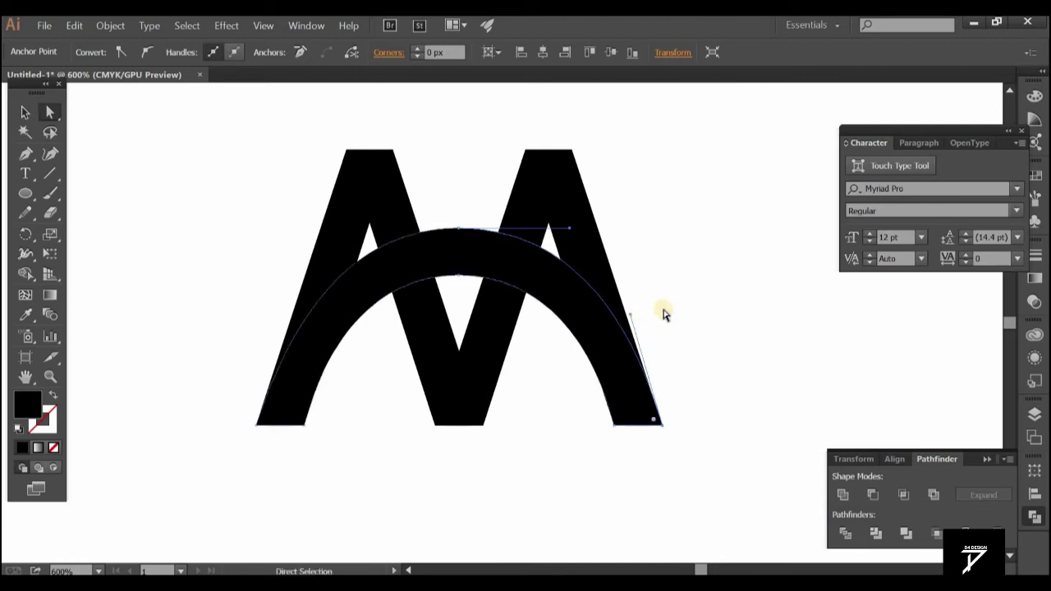
# Drag the arch's inner top anchor upward to raise the inner curve
pyautogui.click(459, 275)
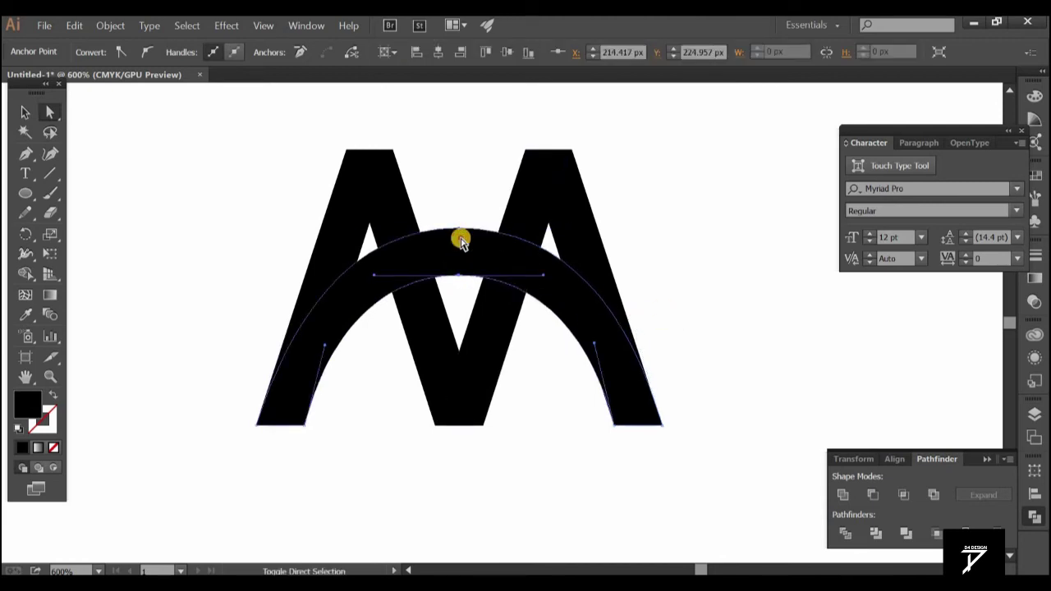
pyautogui.moveTo(459, 276); pyautogui.dragTo(462, 244)
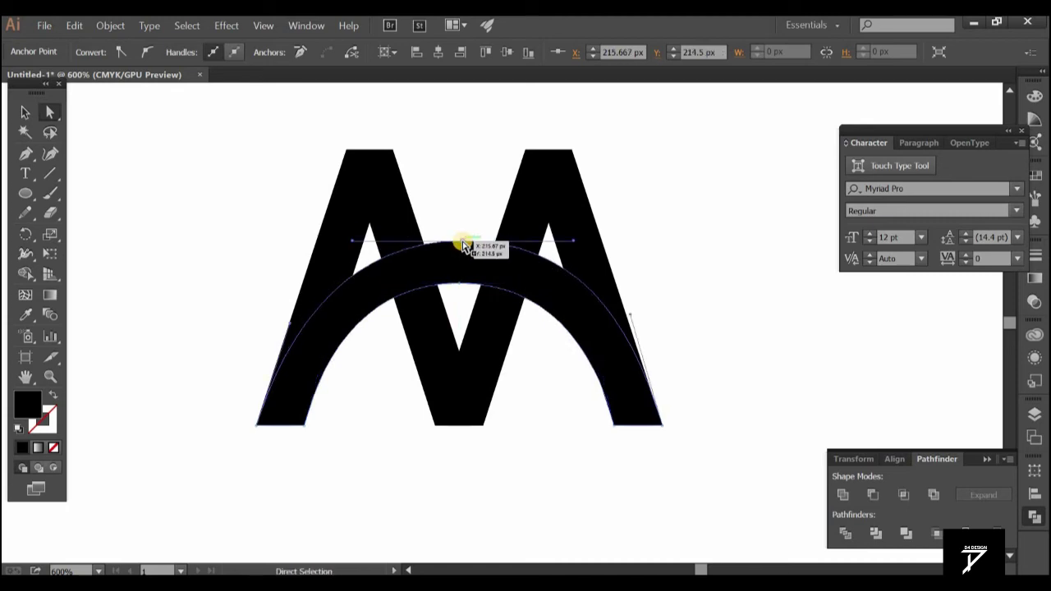
pyautogui.click(656, 250)
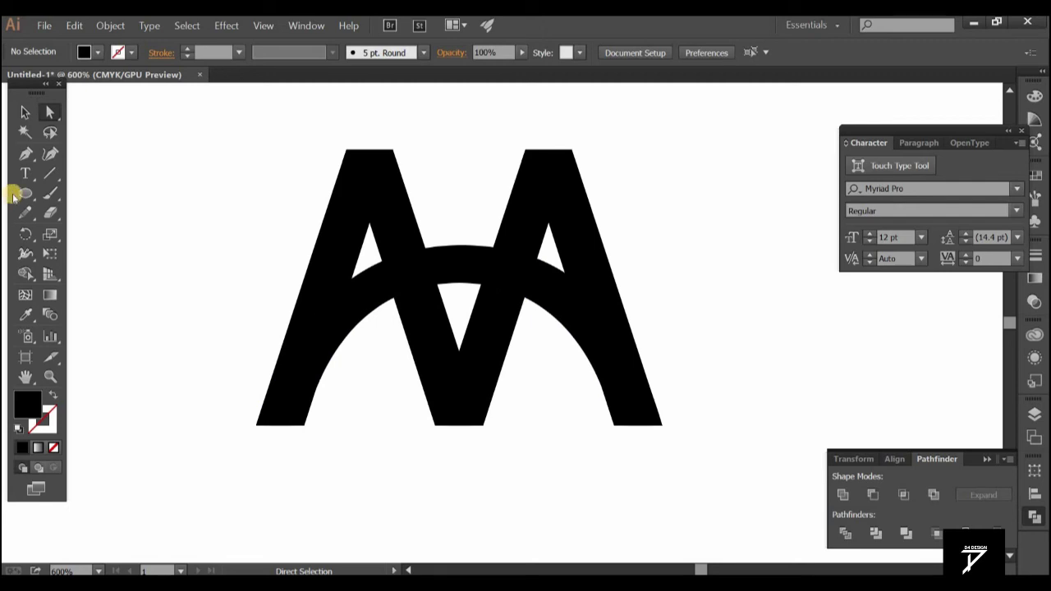
# Draw a line along the V's right stroke, divide the arc with it, and ungroup the pieces
pyautogui.click(50, 173)
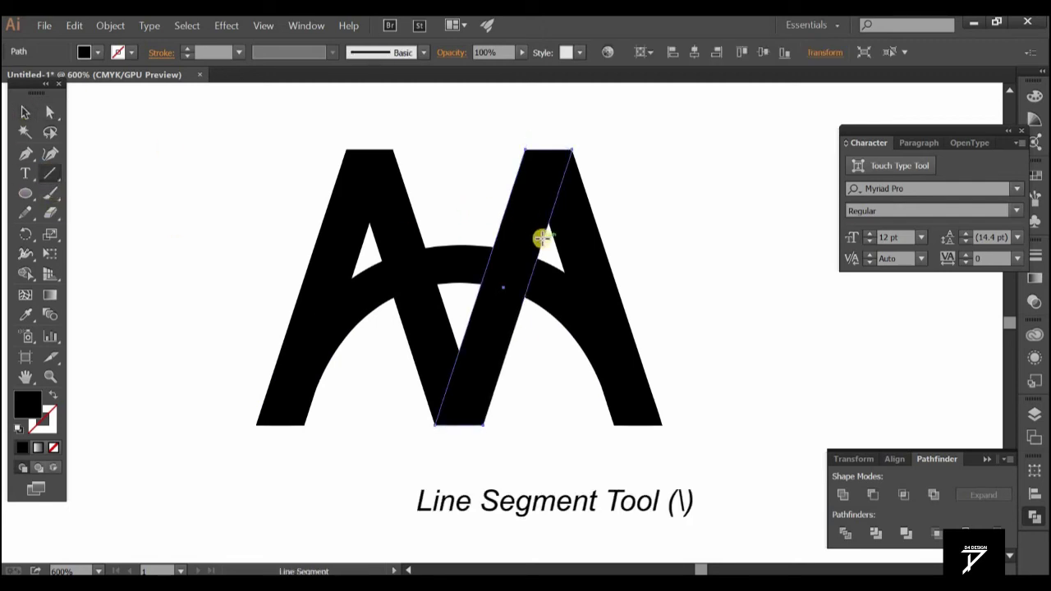
pyautogui.moveTo(504, 287)
pyautogui.mouseDown()
pyautogui.moveTo(500, 363)
pyautogui.moveTo(559, 246)
pyautogui.mouseUp()
pyautogui.moveTo(572, 173)
pyautogui.mouseDown()
pyautogui.moveTo(525, 339)
pyautogui.moveTo(532, 316)
pyautogui.mouseUp()
pyautogui.click(25, 113)
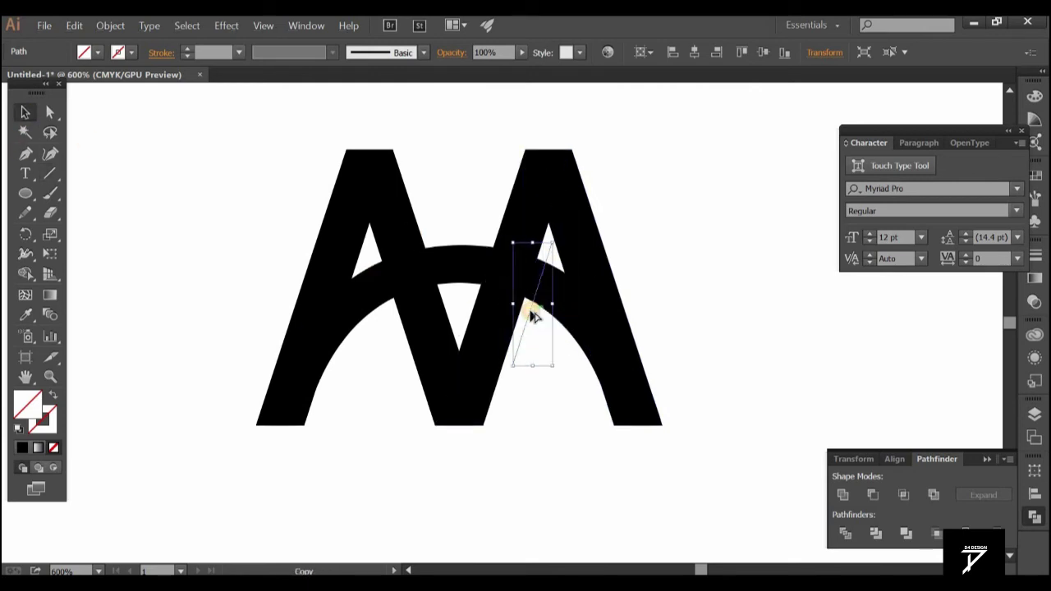
pyautogui.keyDown('shift'); pyautogui.click(544, 300); pyautogui.keyUp('shift')
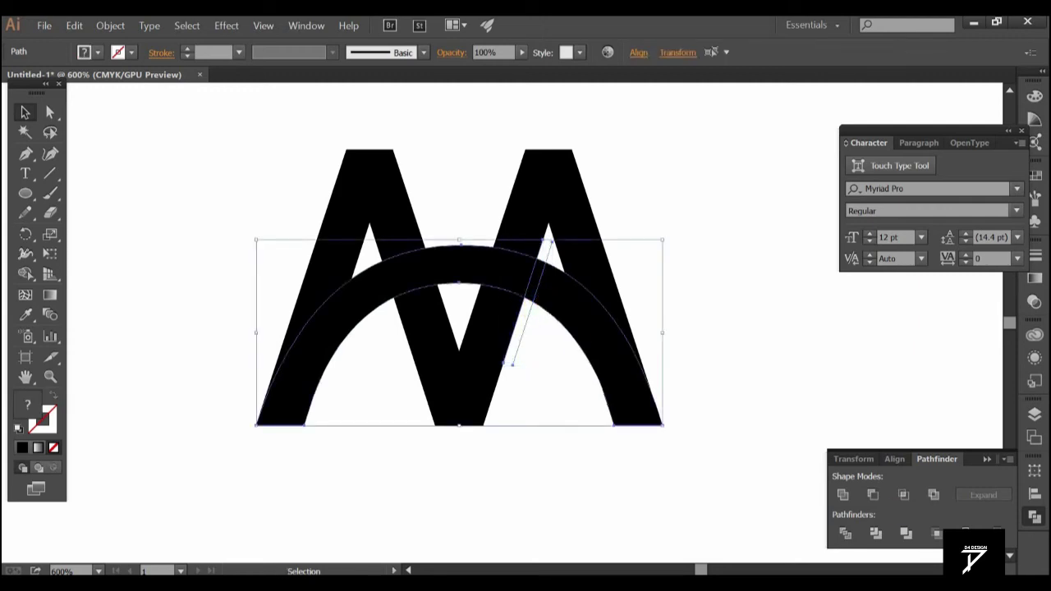
pyautogui.click(848, 533)
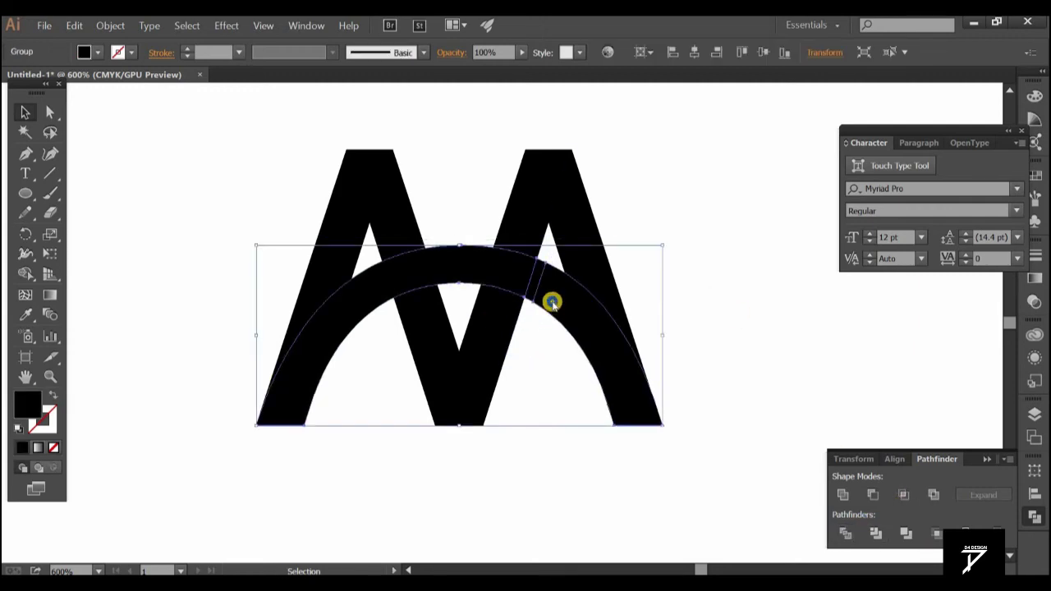
pyautogui.rightClick(551, 302)
pyautogui.click(715, 350)
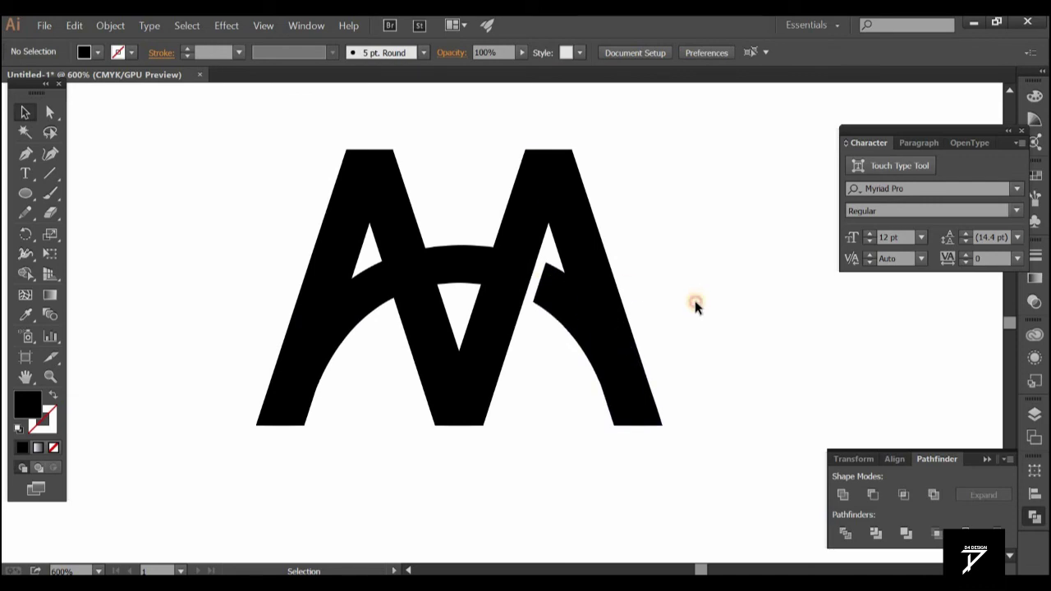
pyautogui.click(567, 307)
# Group all the pieces of the M monogram together
pyautogui.click(565, 231)
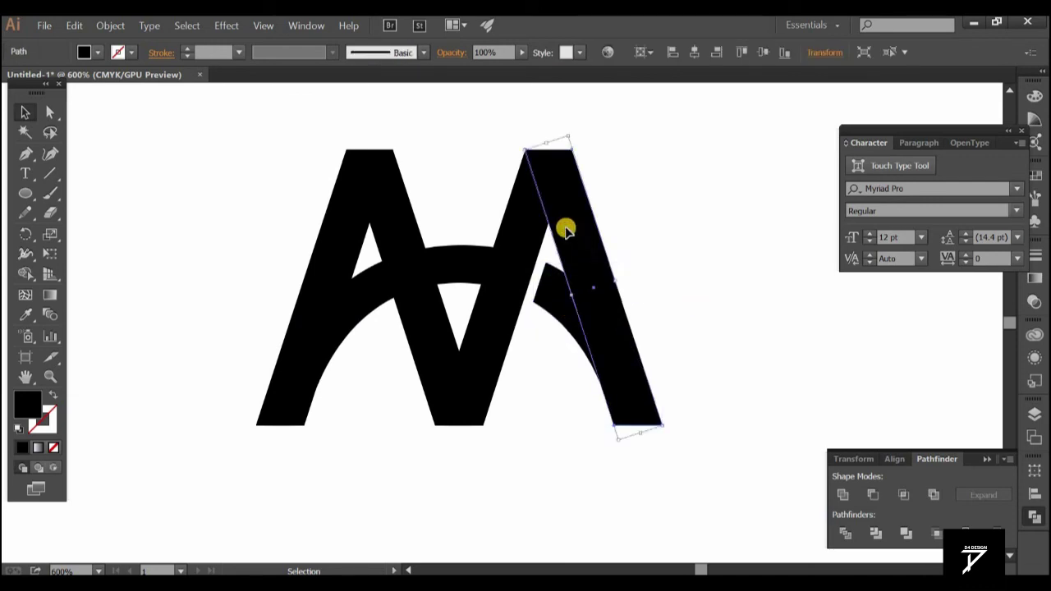
pyautogui.hotkey('ctrl', '-')
pyautogui.hotkey('ctrl', '-')
pyautogui.click(603, 312)
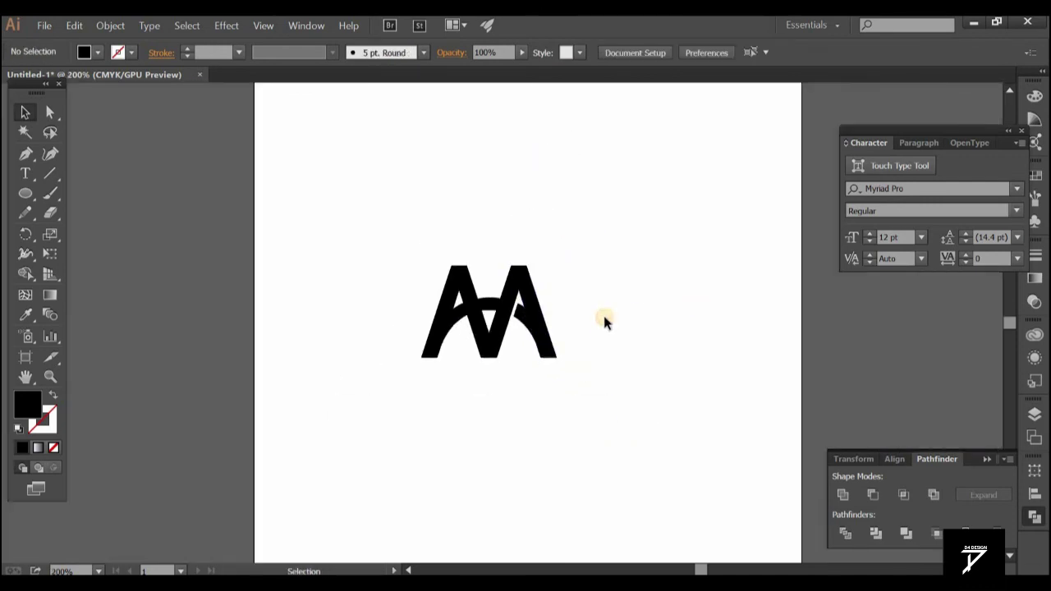
pyautogui.press('a')
pyautogui.moveTo(595, 420)
pyautogui.mouseDown()
pyautogui.moveTo(422, 277)
pyautogui.moveTo(556, 326)
pyautogui.mouseUp()
pyautogui.hotkey('ctrl', 'g')
# Enlarge the monogram group and centre it horizontally and vertically on the artboard
pyautogui.click(605, 307)
pyautogui.click(566, 312)
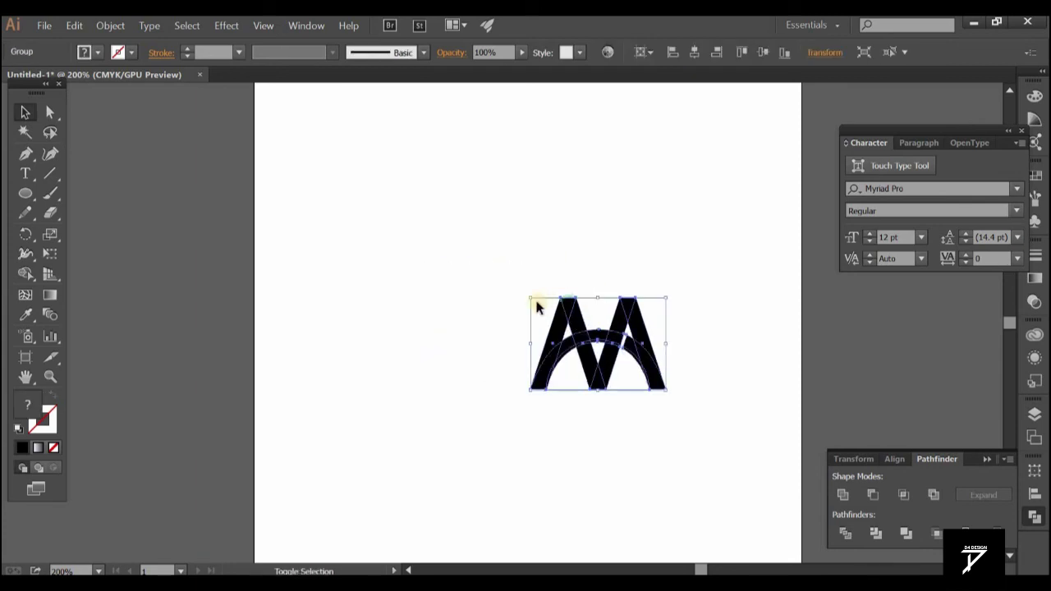
pyautogui.moveTo(457, 256); pyautogui.dragTo(466, 253)
pyautogui.click(725, 226)
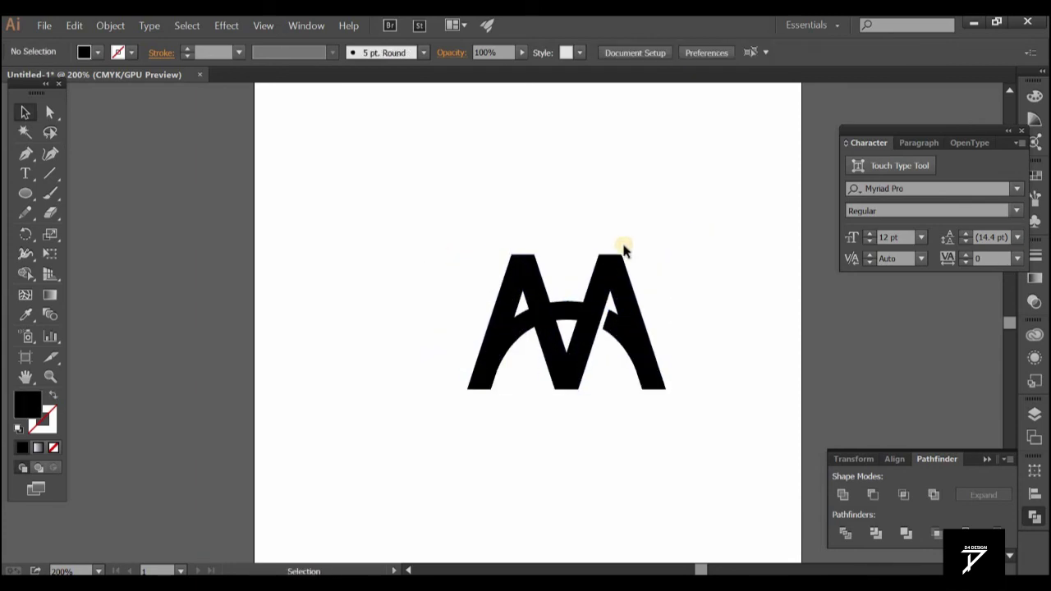
pyautogui.click(644, 315)
pyautogui.click(719, 53)
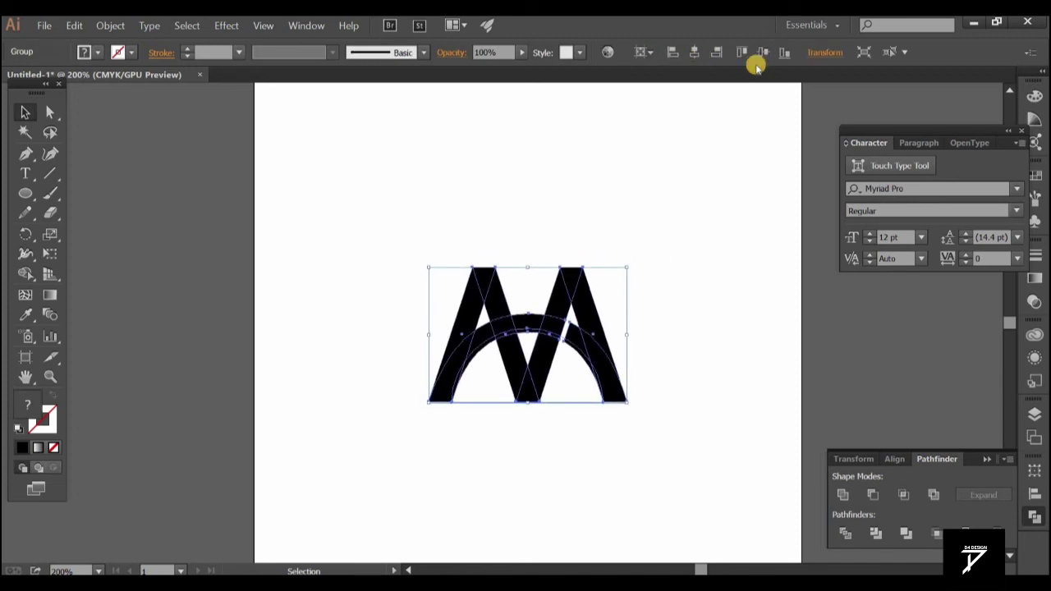
pyautogui.click(24, 191)
pyautogui.click(258, 181)
# Create a 500 × 500 px square centred on the artboard
pyautogui.write('00')
pyautogui.press('Tab')
pyautogui.click(497, 331)
pyautogui.click(24, 112)
pyautogui.click(694, 51)
pyautogui.click(763, 52)
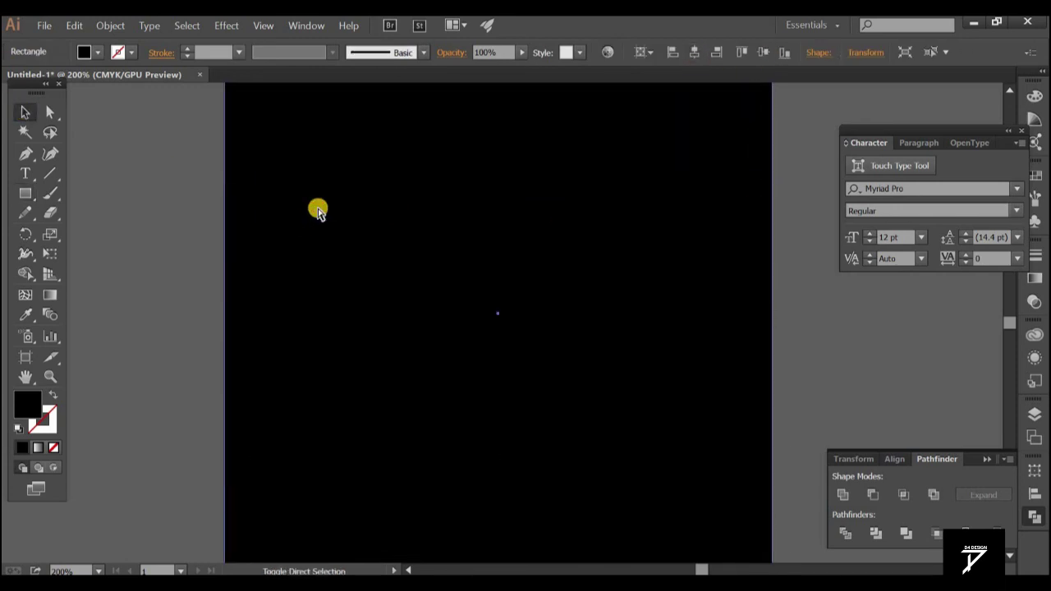
# Send the black square behind the monogram and make the monogram white
pyautogui.click(33, 84)
pyautogui.click(191, 298)
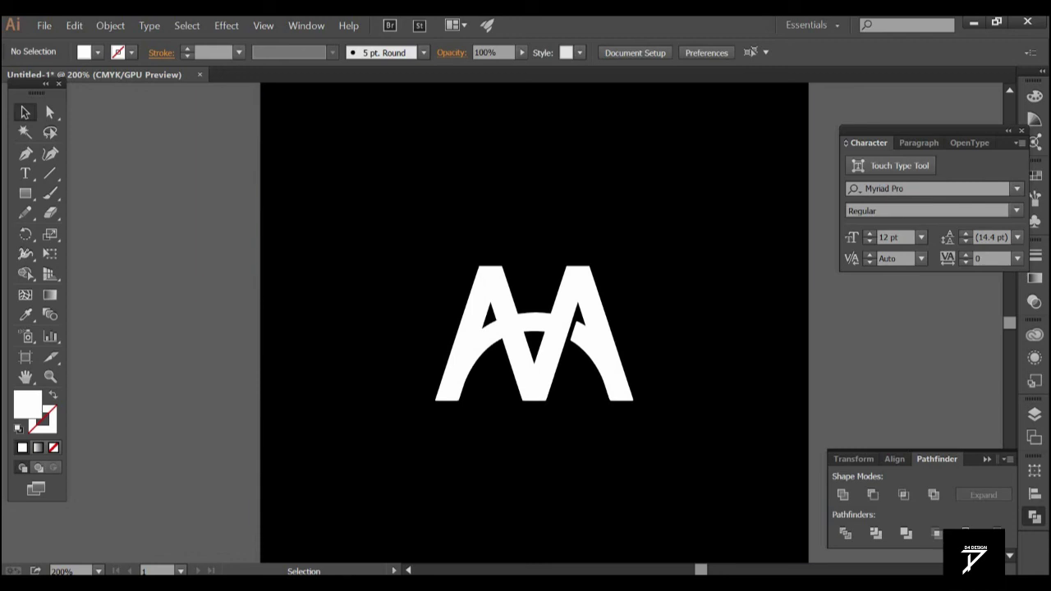
pyautogui.hotkey('ctrl', '-')
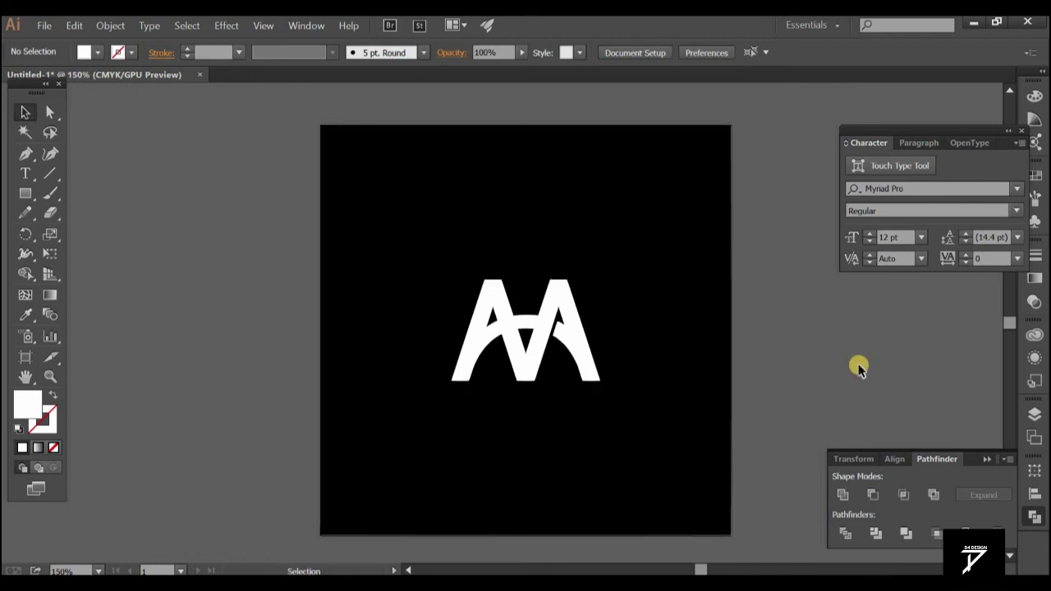